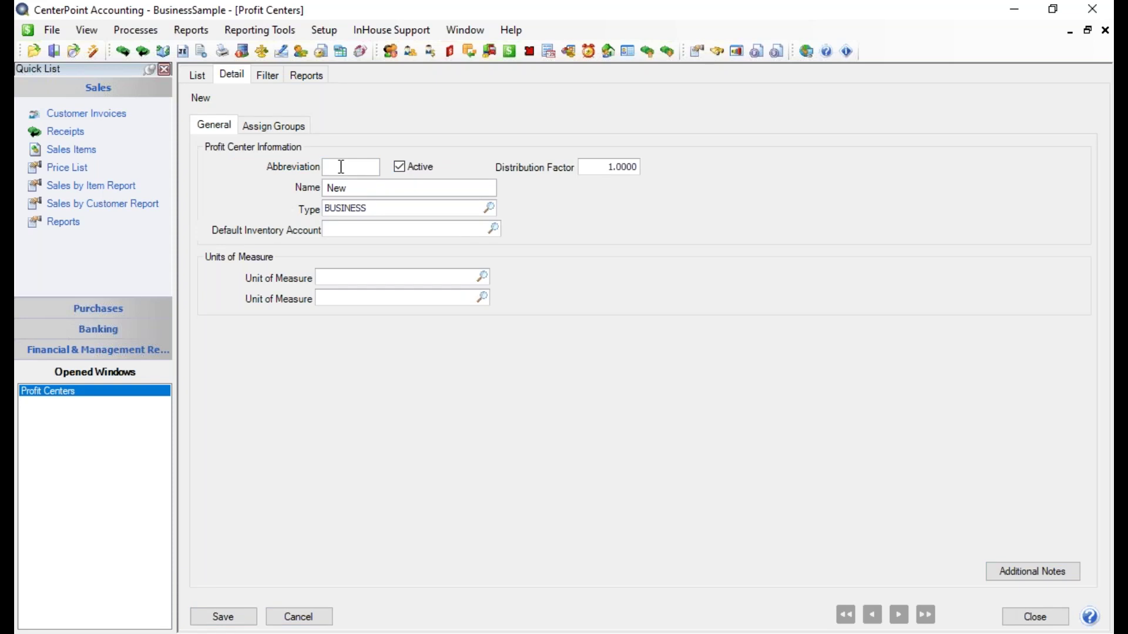
Enter Tours as both the abbreviation and the name of the new profit center
type("Tours")
key("Tab")
left_click(337, 188)
type("Tours")
key("Tab")
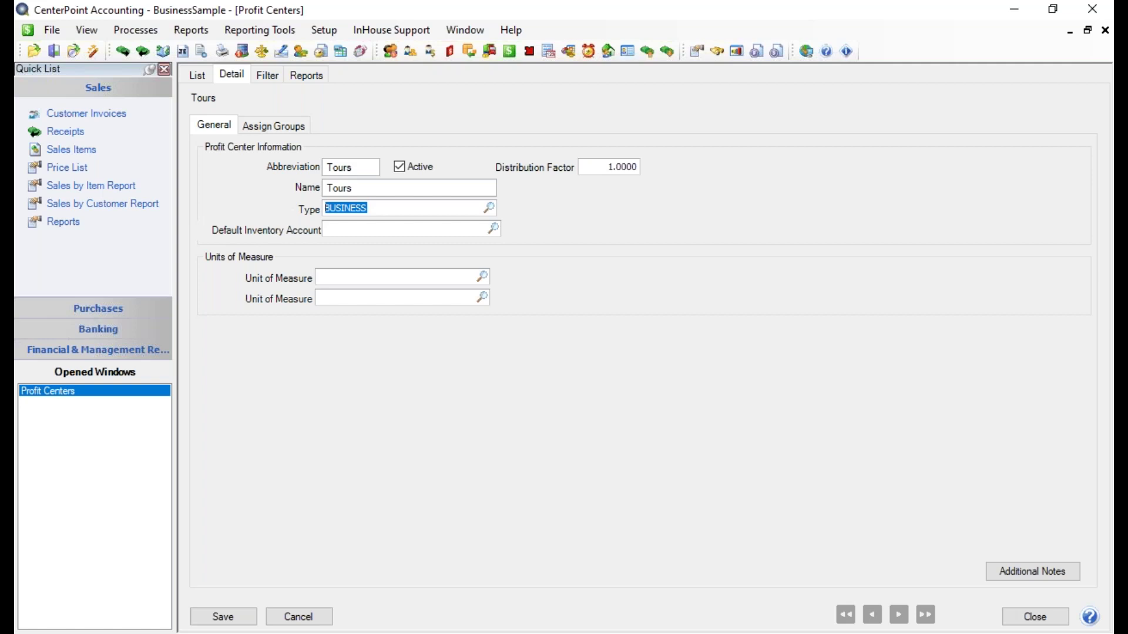
Choose BUSINESS as the Tours profit center's type and set it as the default type
left_click(491, 210)
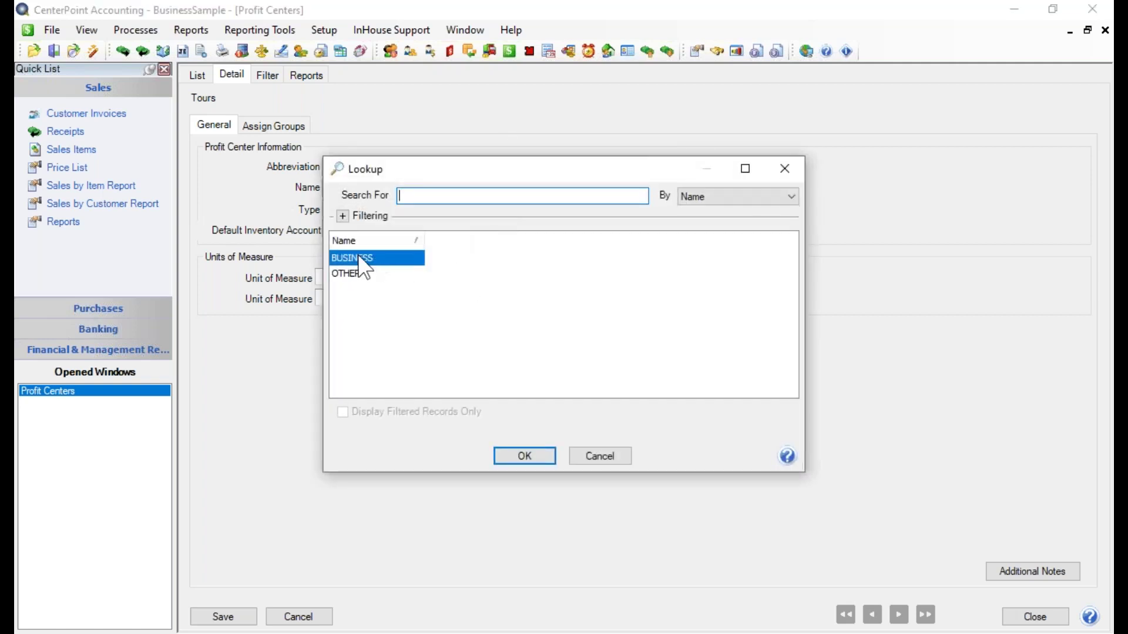
left_click(518, 456)
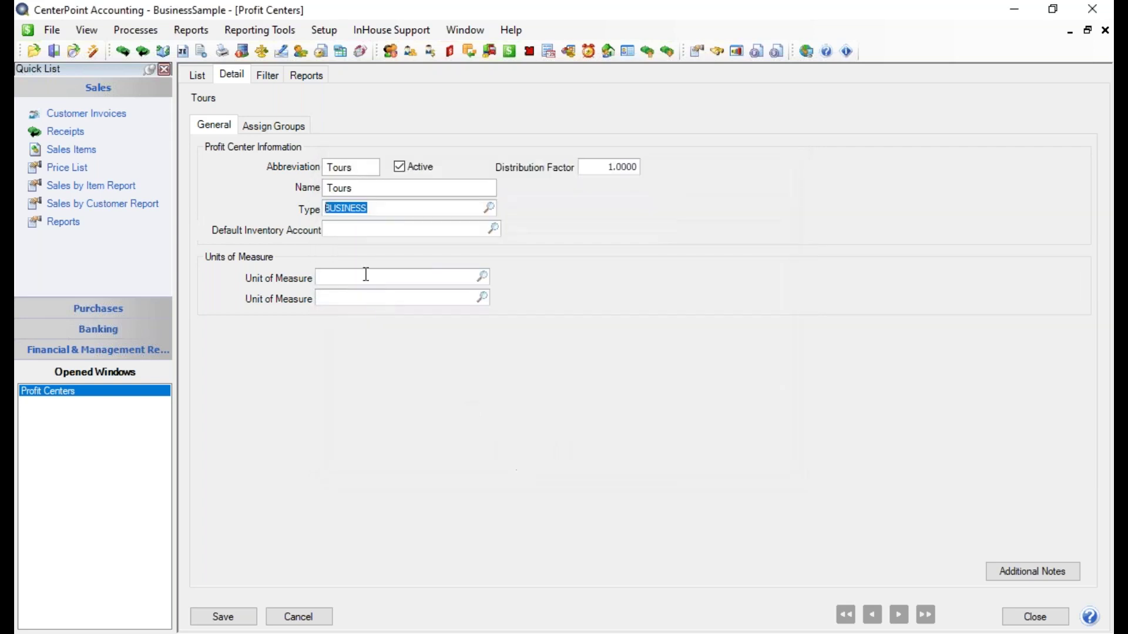
right_click(389, 210)
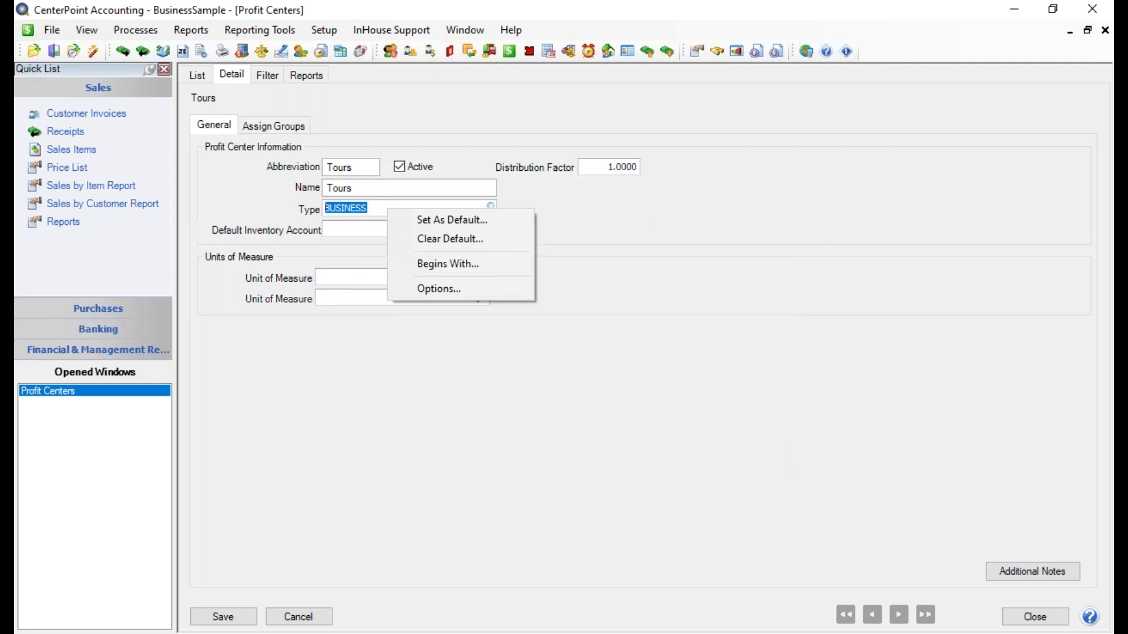
left_click(467, 222)
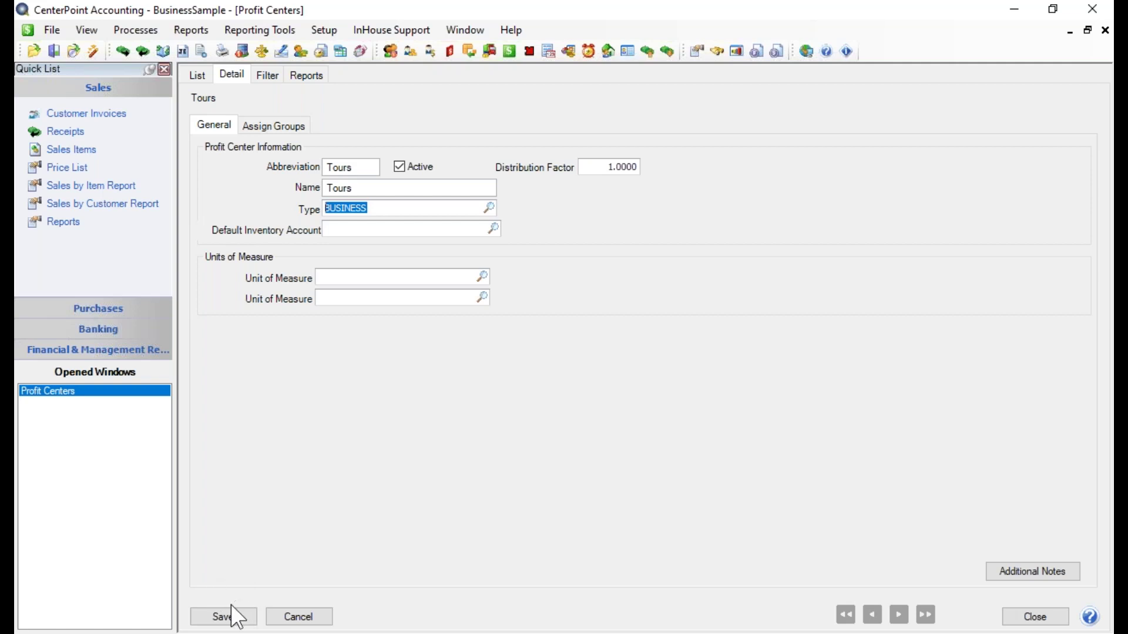
View the additional notes of the Tours profit center, accept them empty, and save the profit center
left_click(1025, 573)
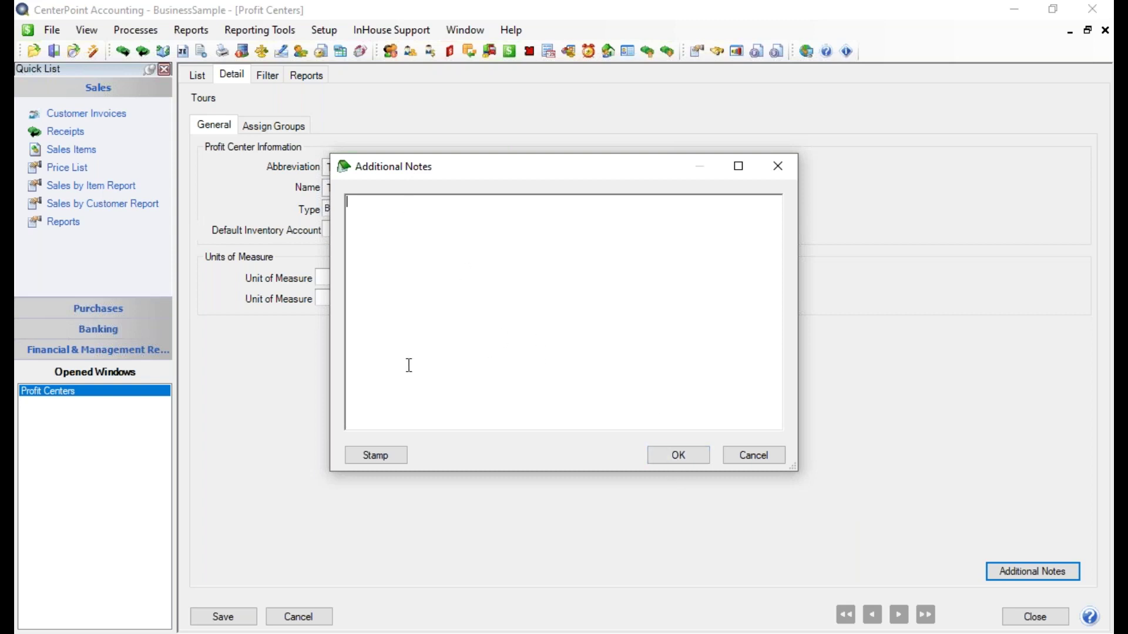
left_click(673, 460)
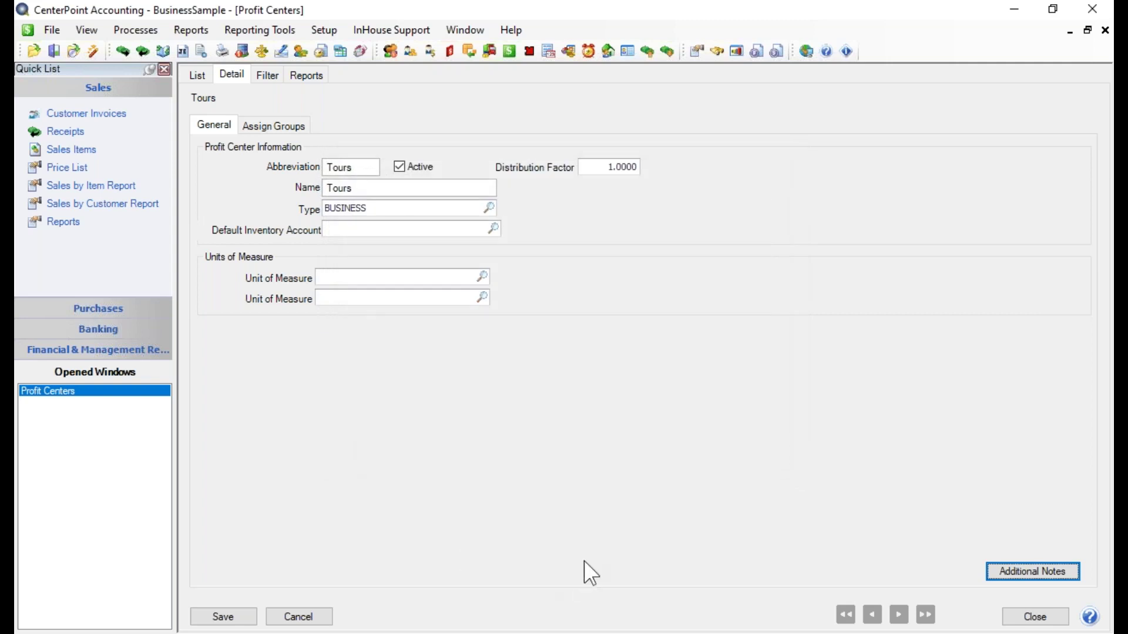
left_click(239, 618)
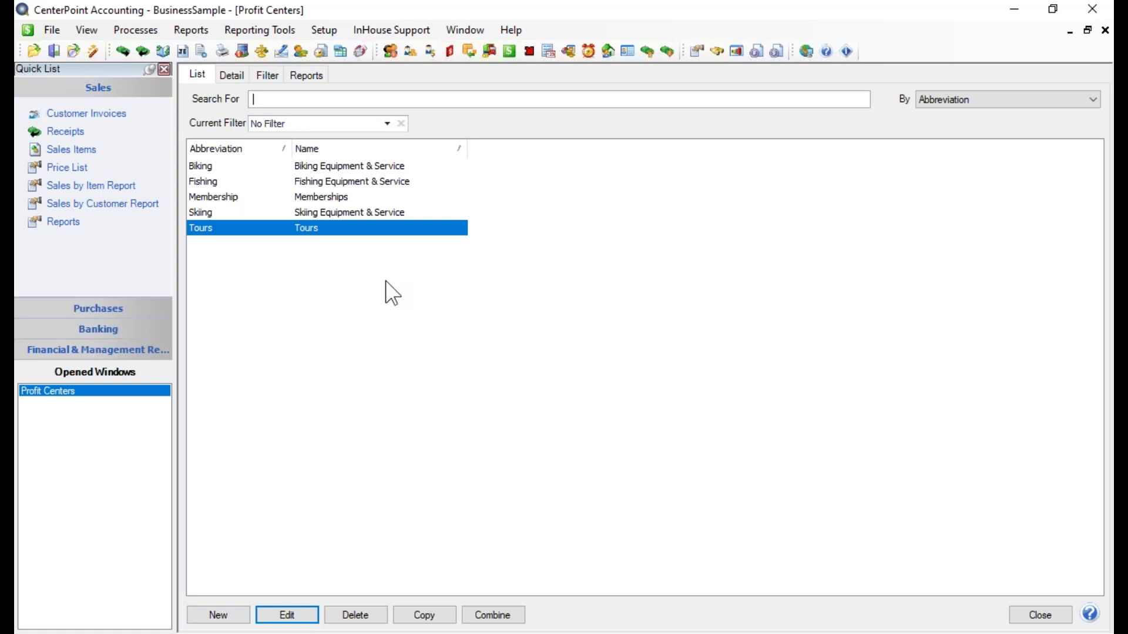
Open the Fishing Equipment & Service profit center for editing and save it back to the list
left_click(311, 187)
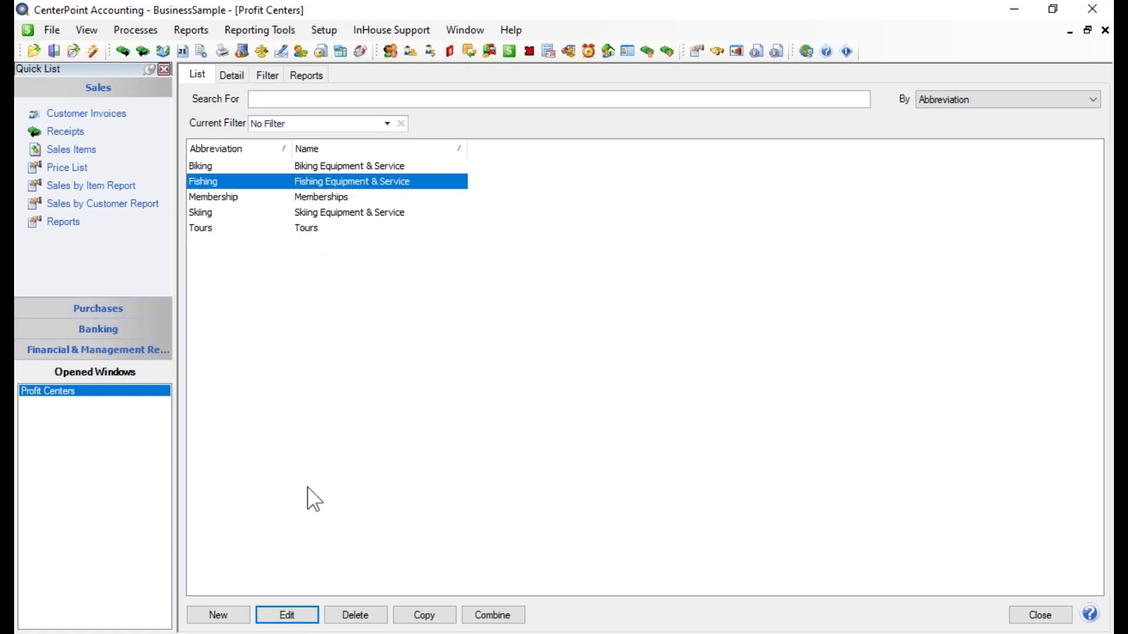
left_click(308, 615)
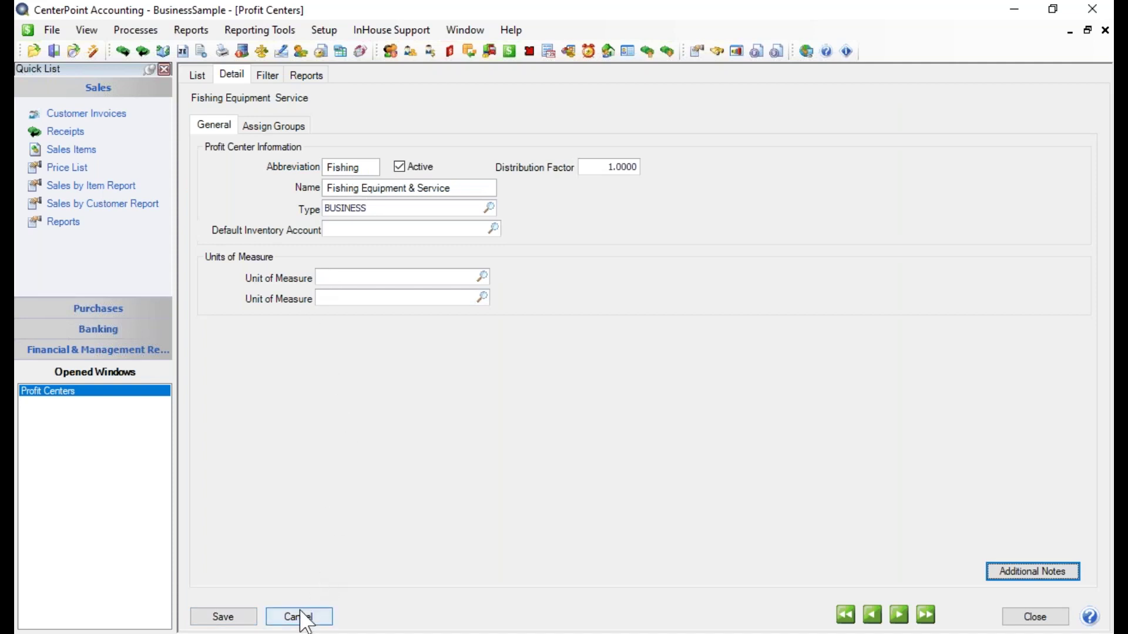
left_click(221, 615)
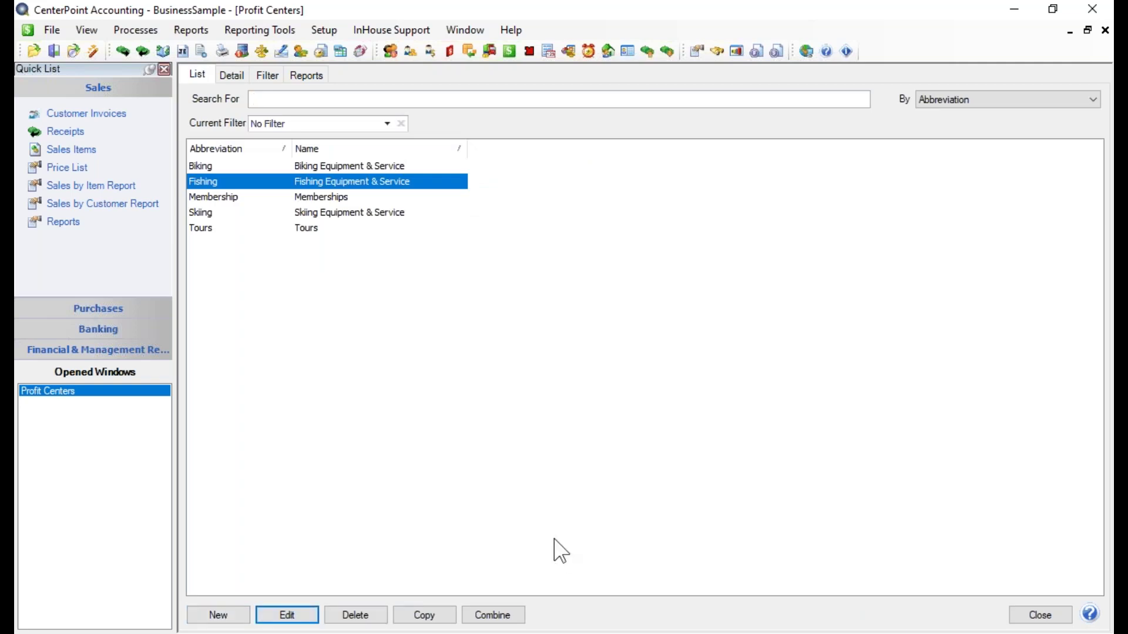
Try to delete the Biking Equipment & Service profit center
left_click(331, 165)
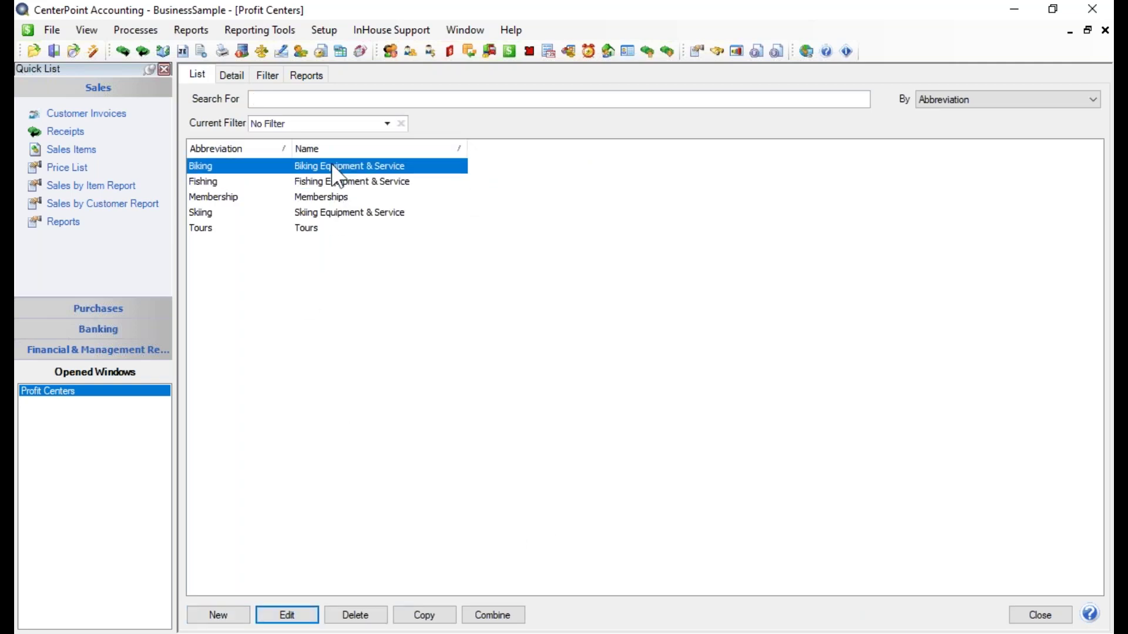
left_click(355, 615)
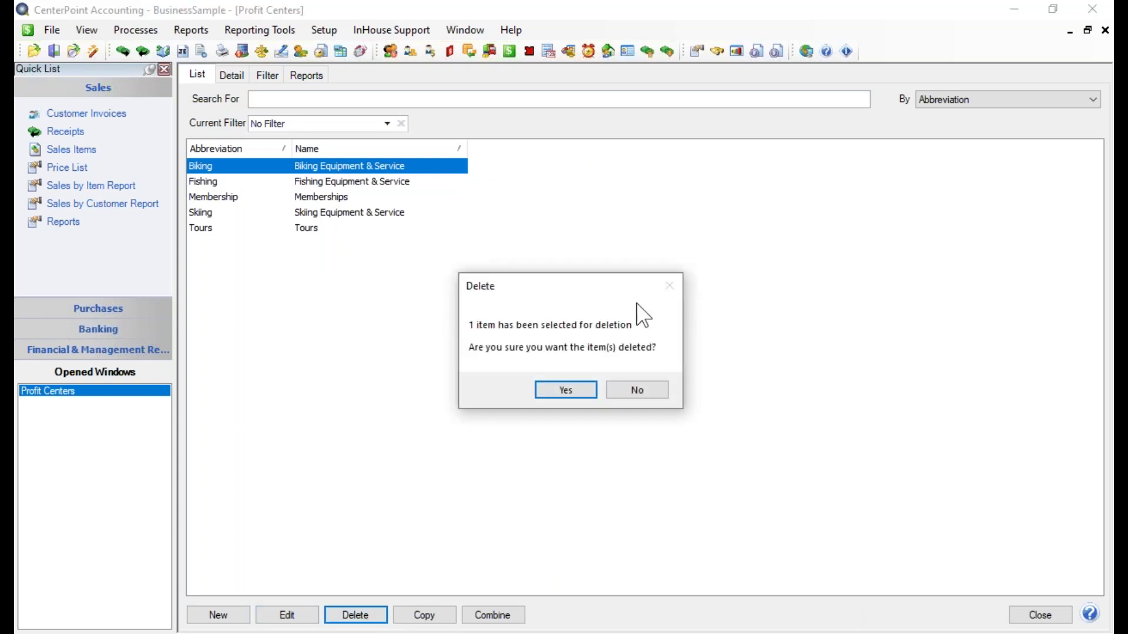
left_click(565, 389)
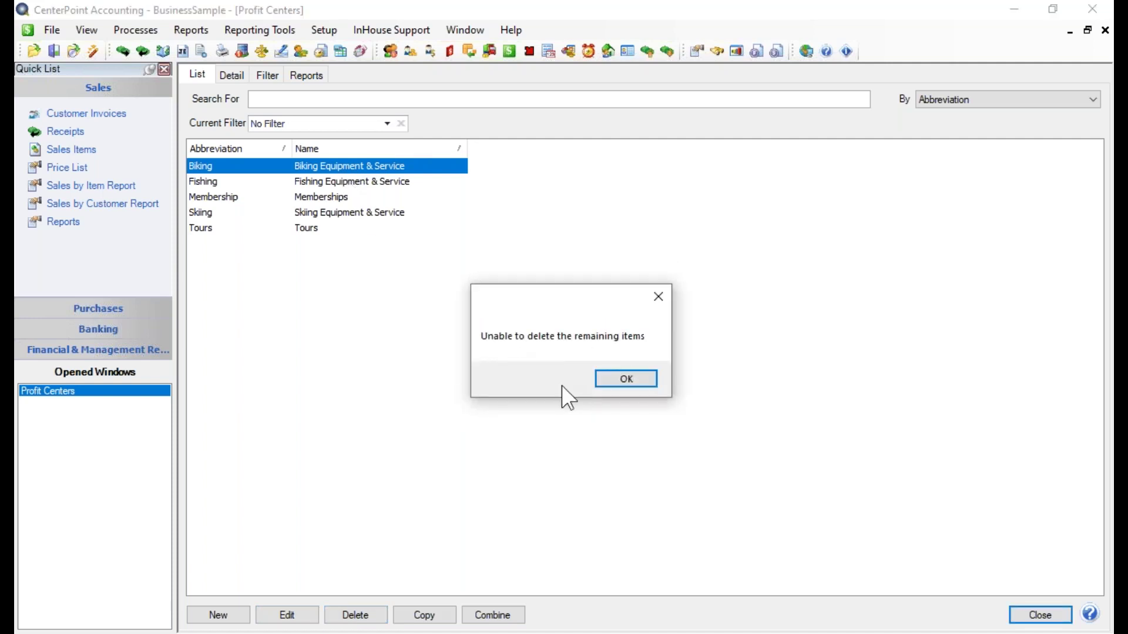
left_click(633, 380)
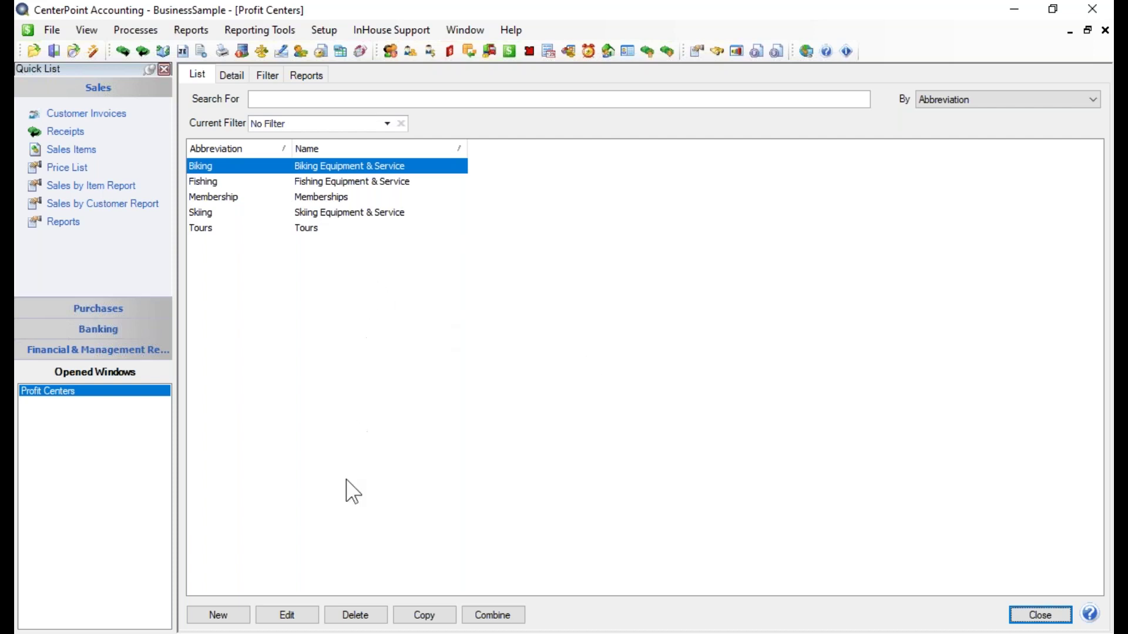
Close the Profit Centers list and open the Profit Center Groups setup
left_click(1031, 616)
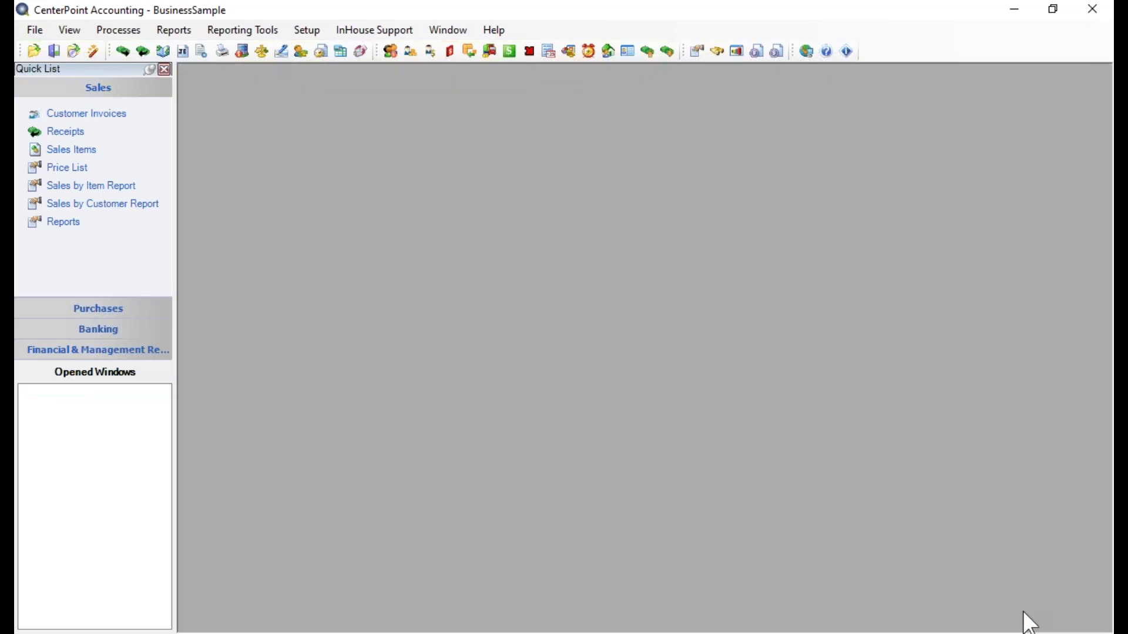
left_click(308, 30)
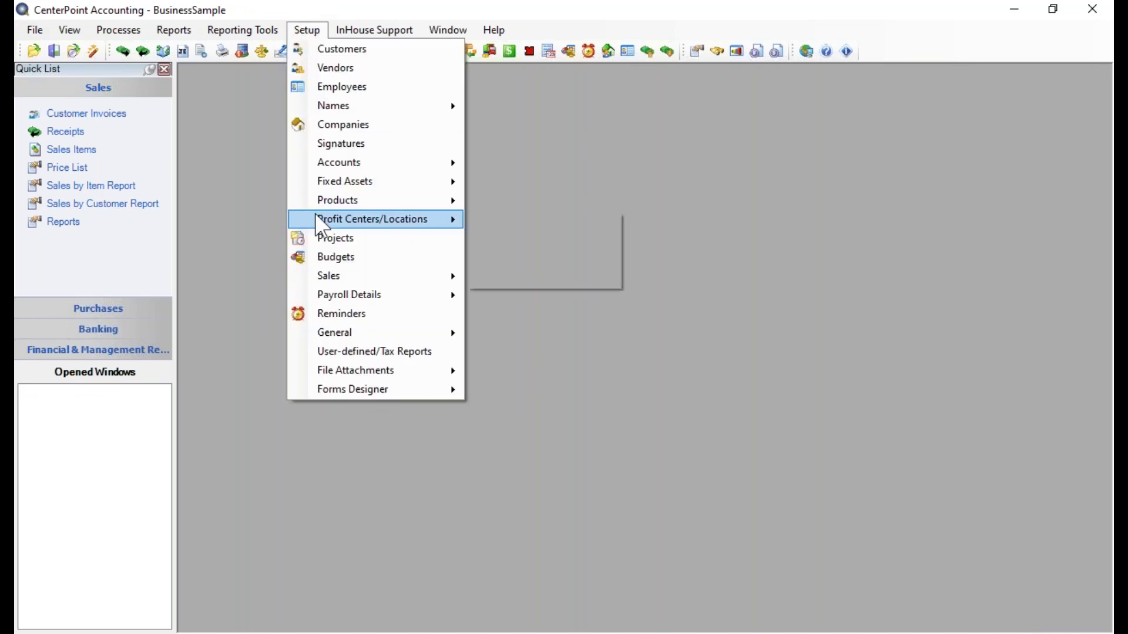
mouse_move(320, 222)
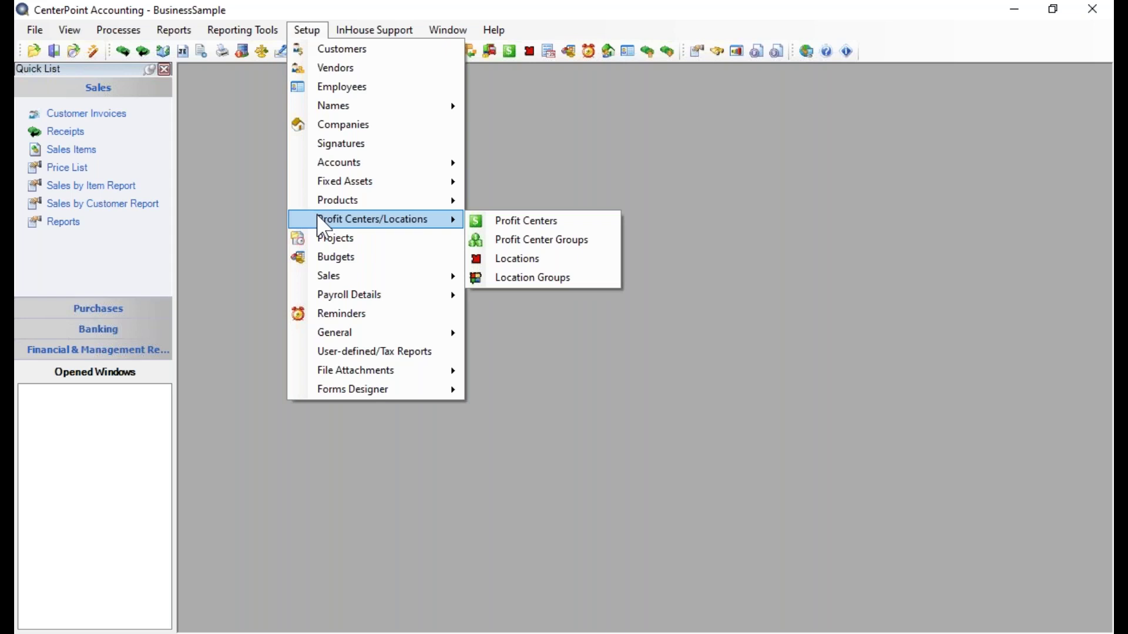
left_click(517, 241)
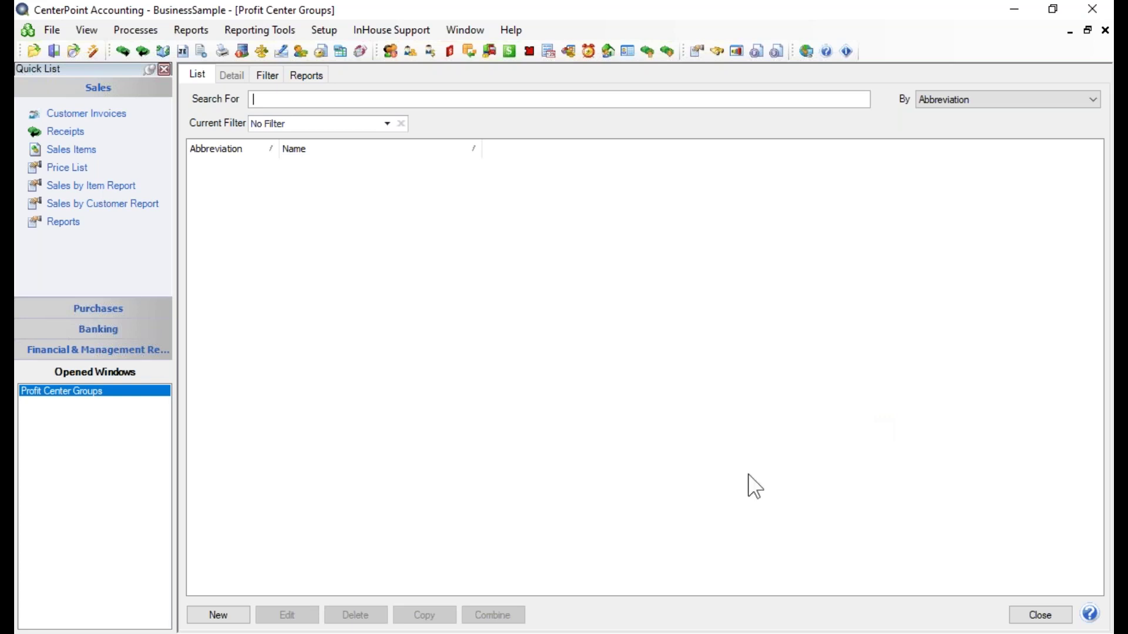
Create a new profit center group with the abbreviation Equipment and the name Equipment & Service
left_click(220, 617)
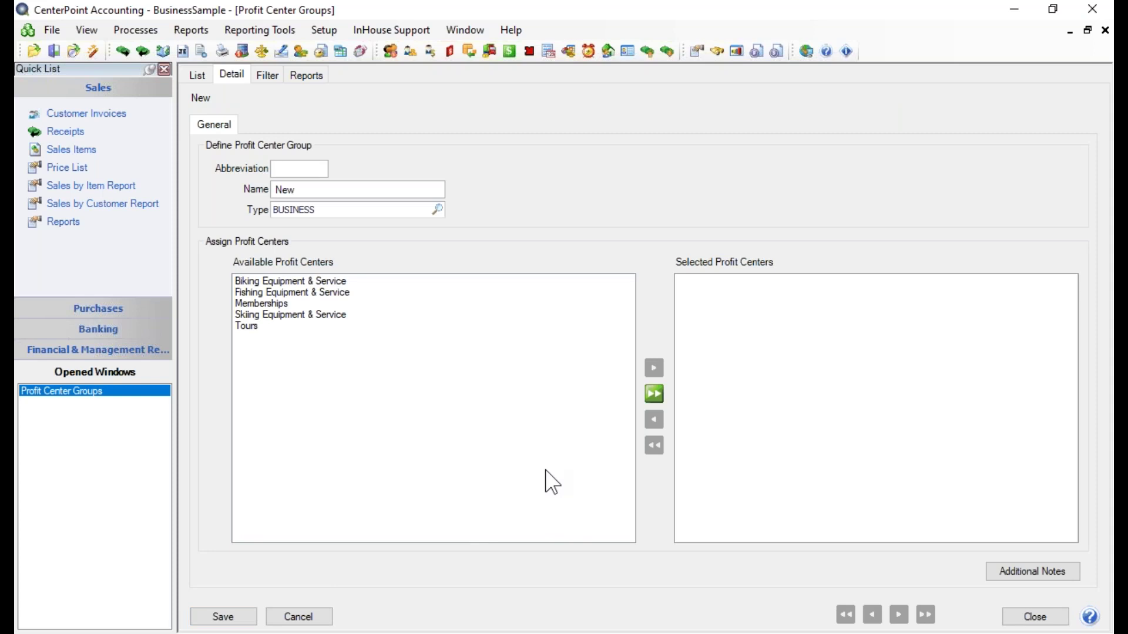
type("Equipment")
key("Tab")
type("Equipment & Service")
key("Tab")
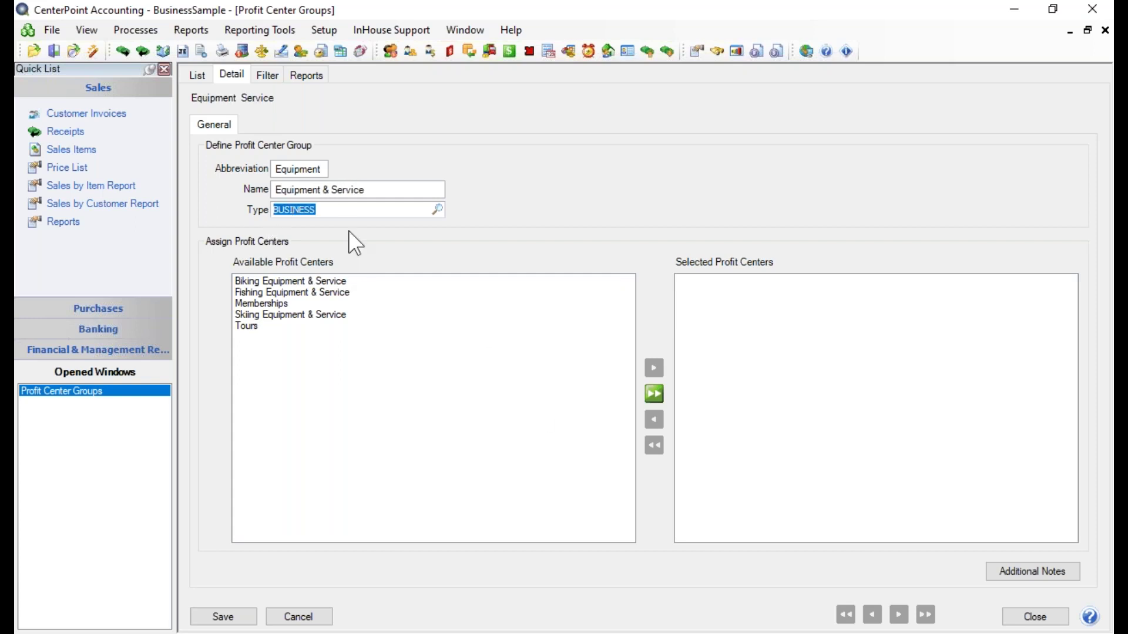
Change the Equipment & Service group's type to OTHER
left_click(440, 215)
left_click(353, 274)
left_click(544, 454)
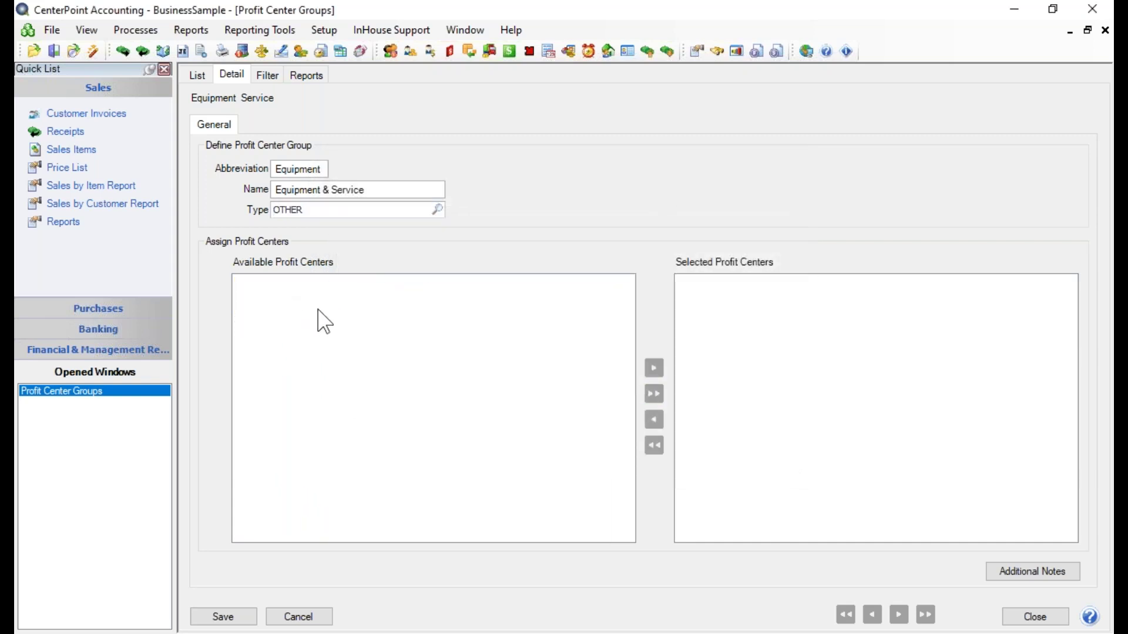
Set the Equipment & Service group's type to BUSINESS and make it the default type
left_click(438, 209)
left_click(378, 258)
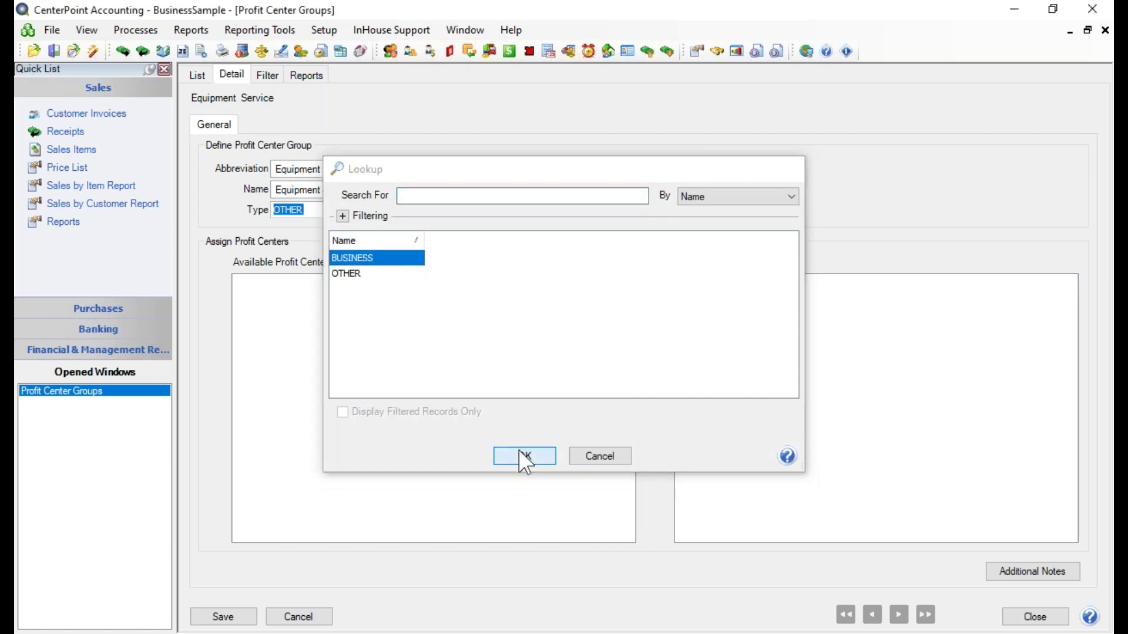
left_click(521, 452)
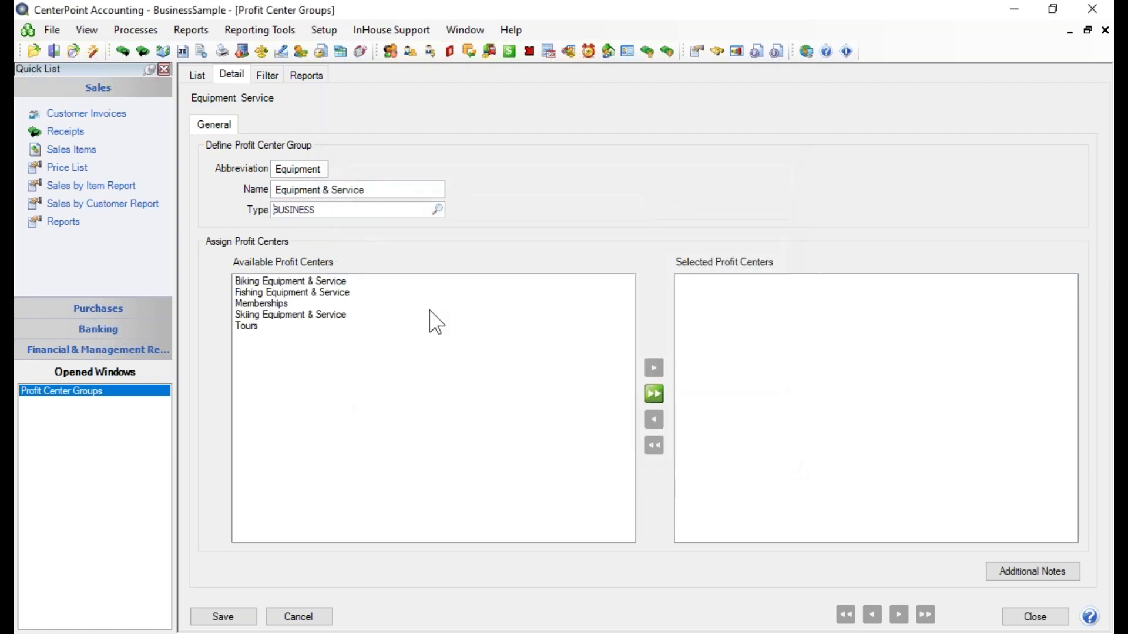
right_click(349, 212)
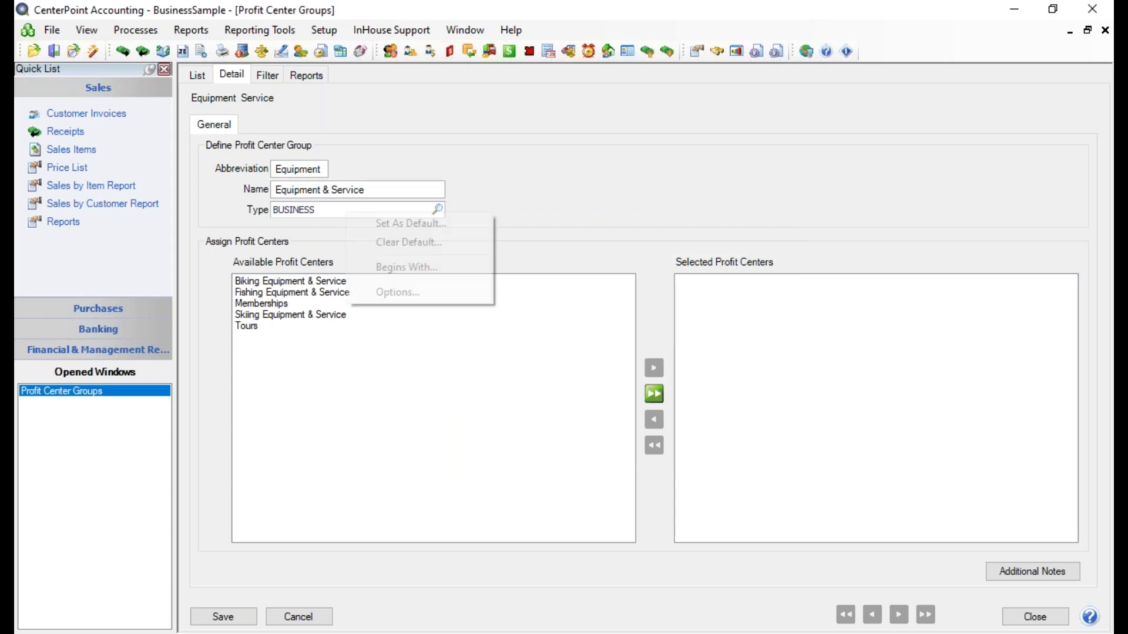
left_click(386, 228)
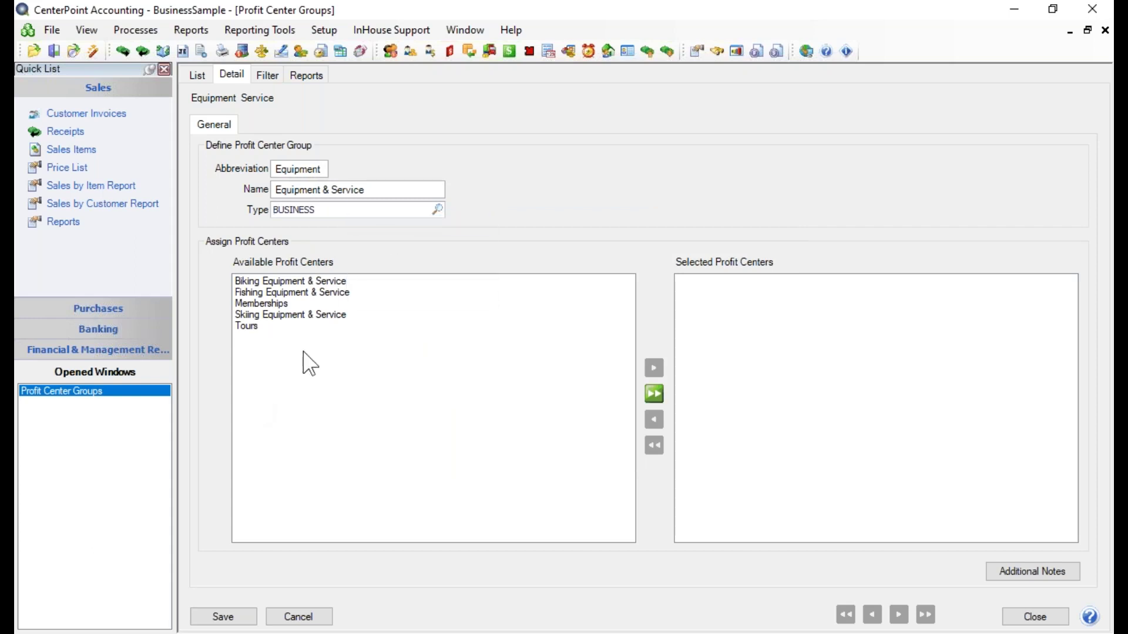
Assign the Biking, Fishing and Skiing Equipment & Service profit centers to the group and save it
left_click(324, 280)
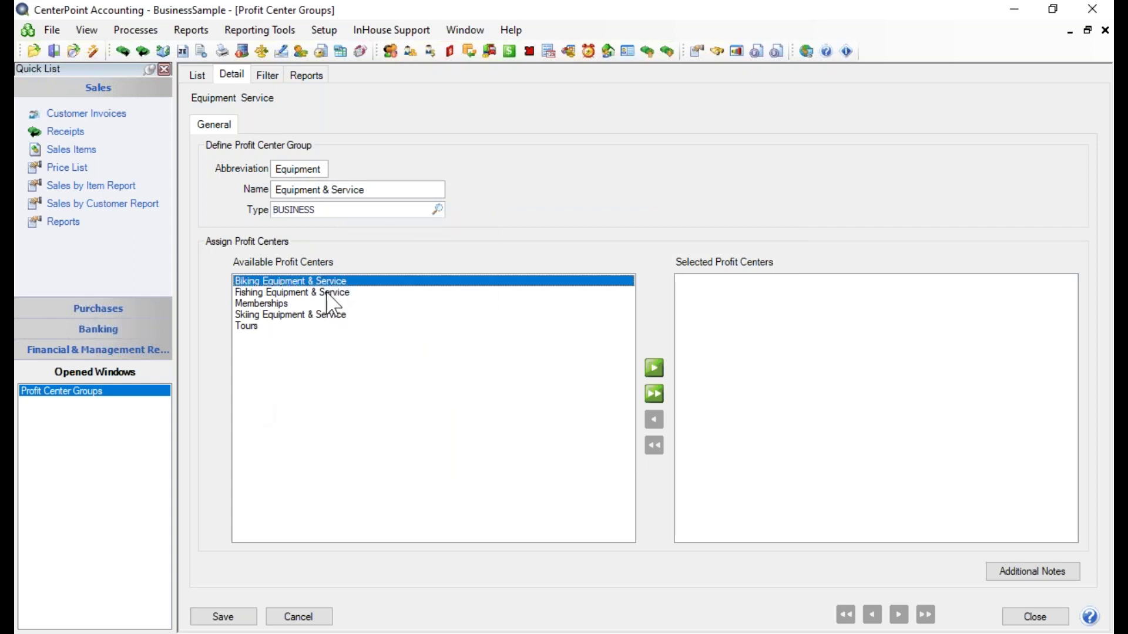
left_click(327, 292, "ctrl")
left_click(324, 326, "ctrl")
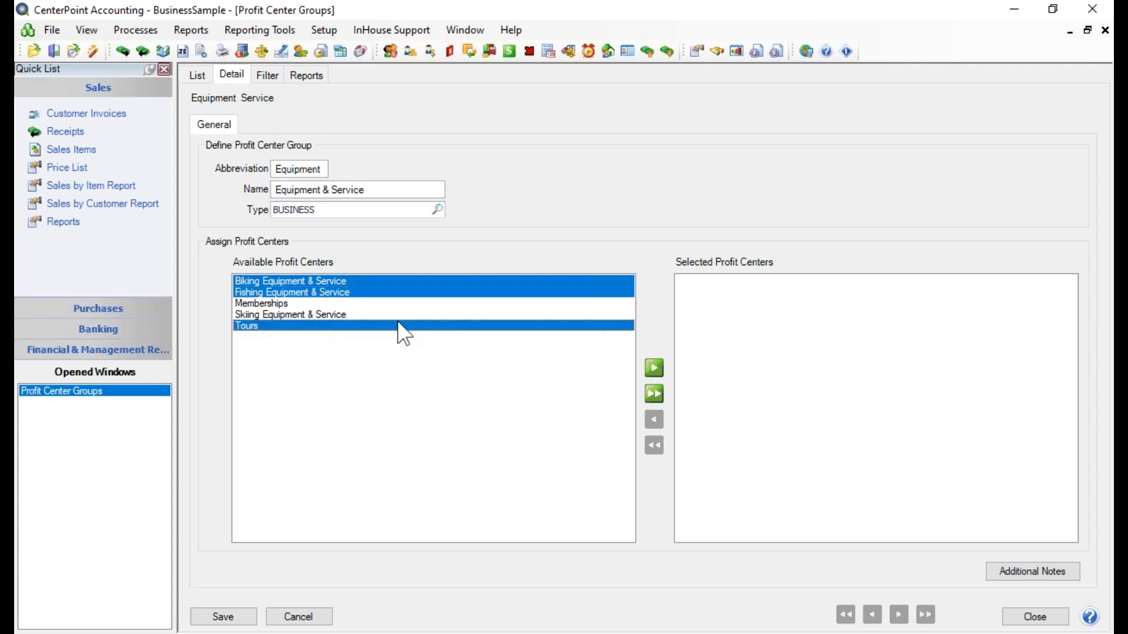
left_click(323, 327, "ctrl")
left_click(320, 315, "ctrl")
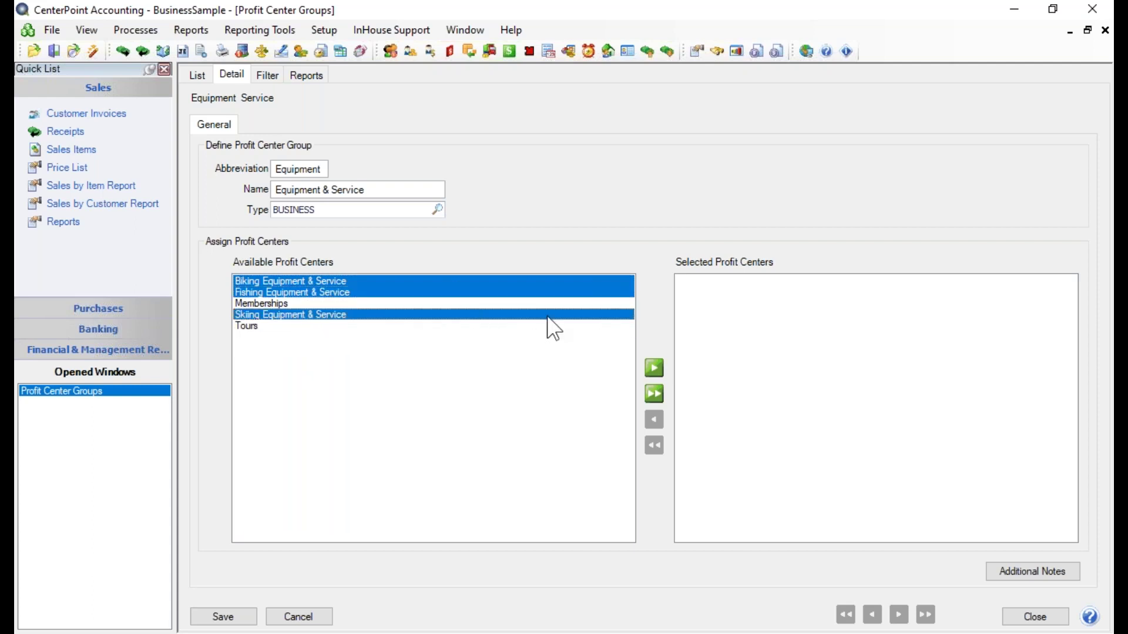
left_click(654, 369)
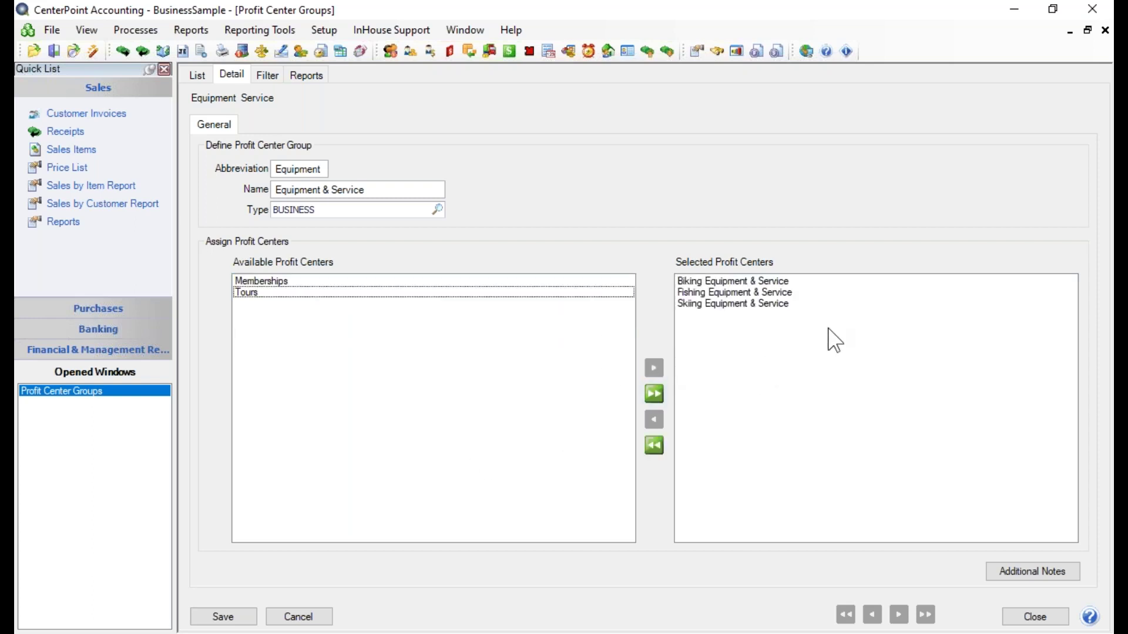
left_click(224, 621)
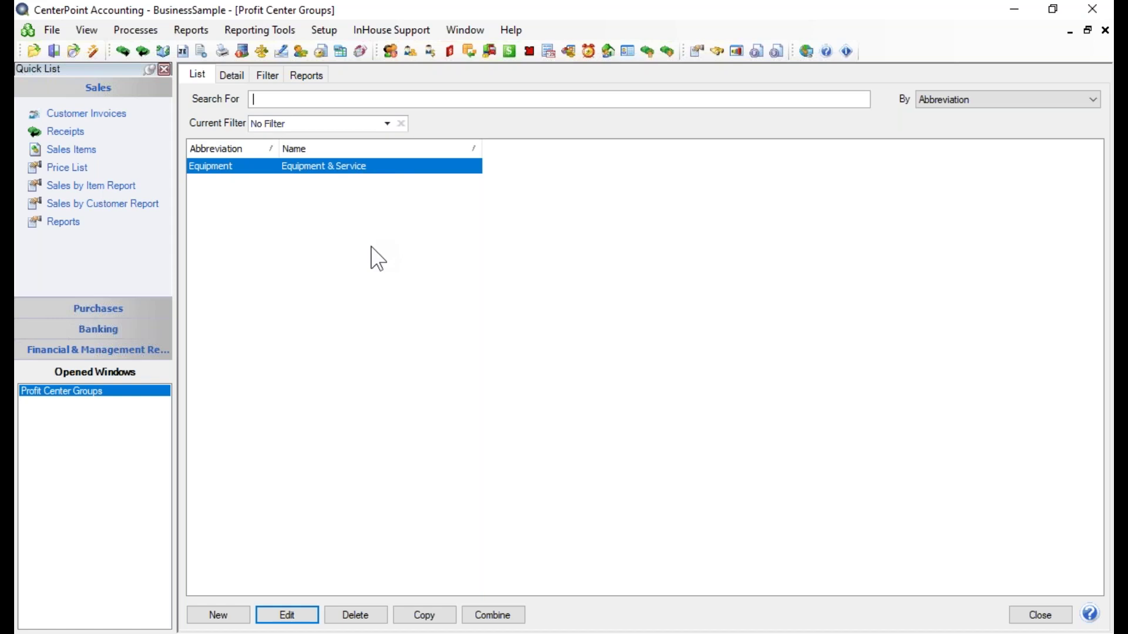
Create another profit center group with the abbreviation Membership and the name Memberships
left_click(218, 615)
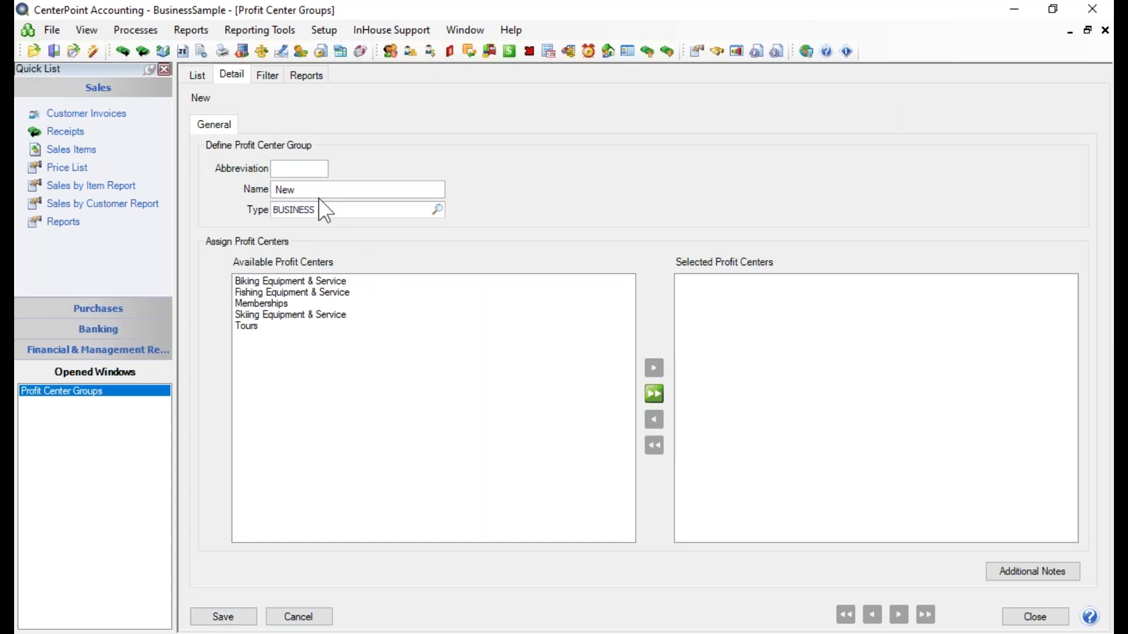
left_click(320, 192)
key("Tab")
type("memberships")
key("Tab")
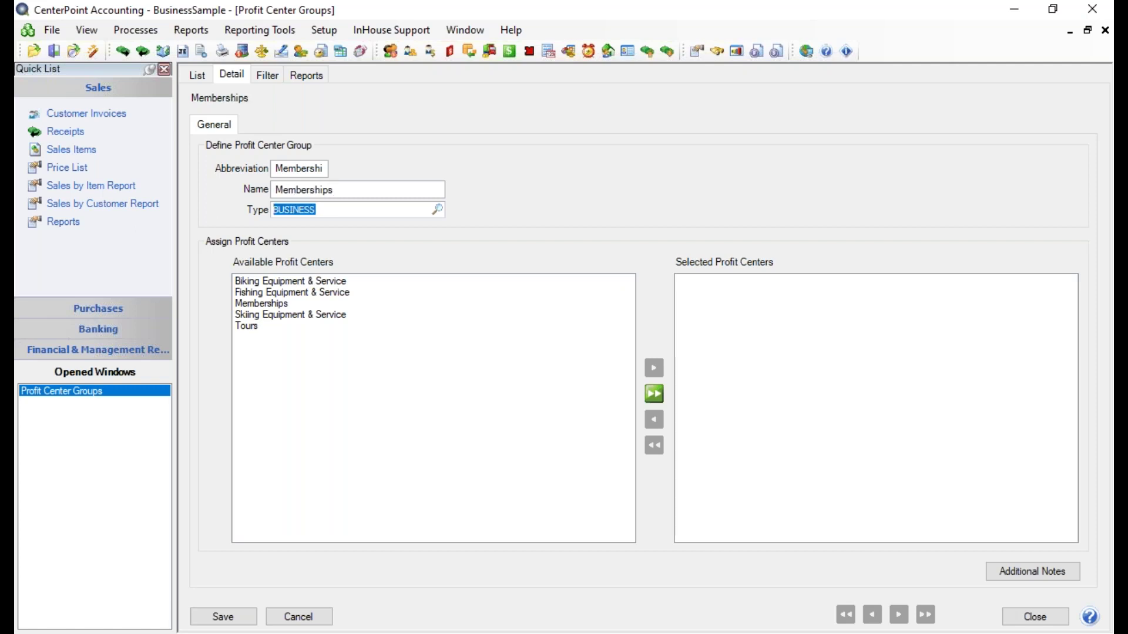
Assign the Memberships profit center to the Memberships group and save the group
left_click(246, 305)
left_click(655, 368)
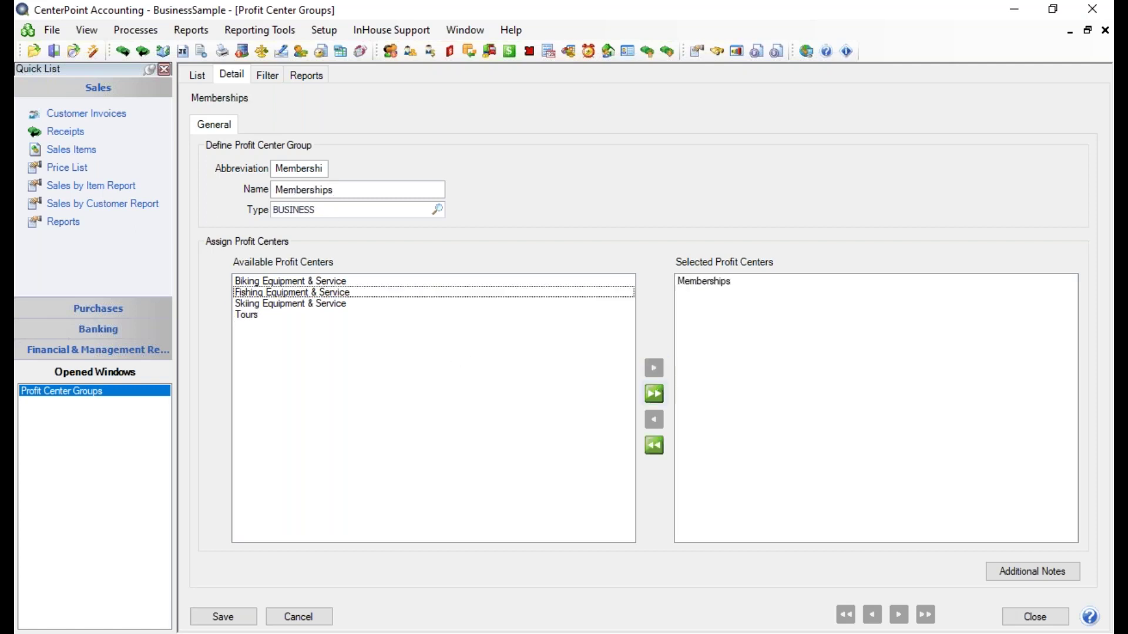
left_click(234, 616)
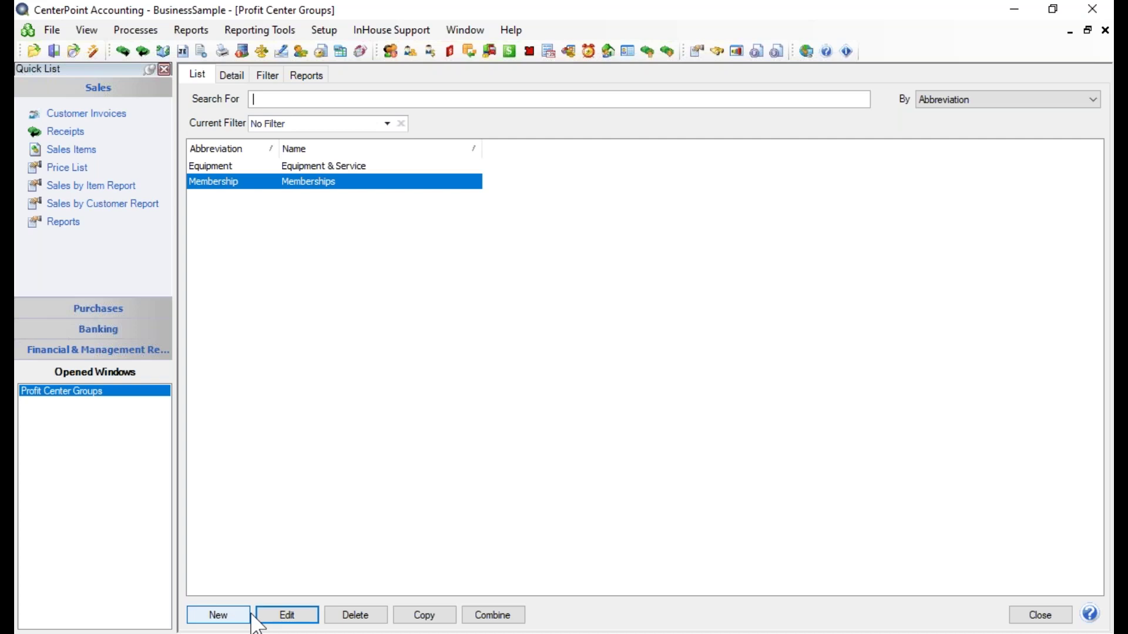
Create a new profit center group with the abbreviation Tours and the name Tours
left_click(218, 615)
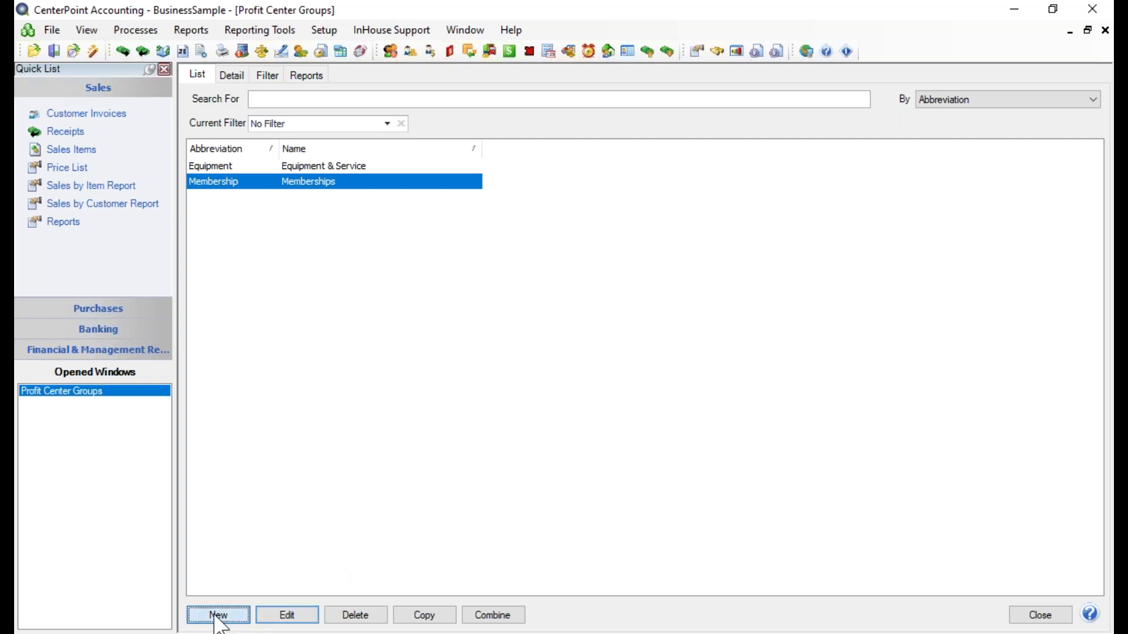
type("Tours")
key("Tab")
type("T")
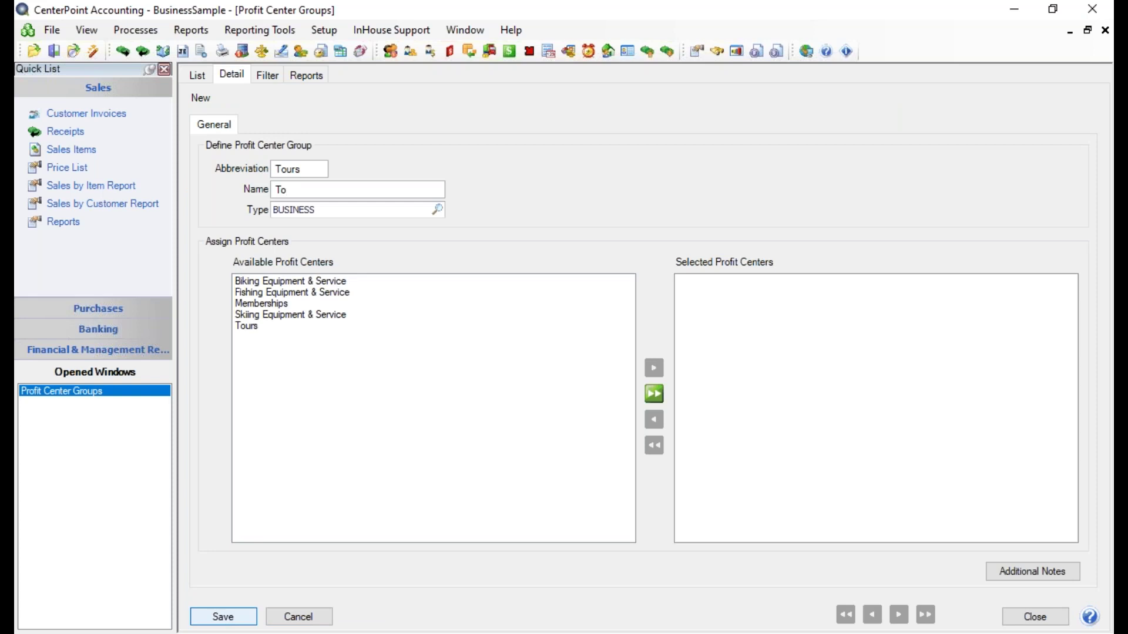
type("ours")
key("Tab")
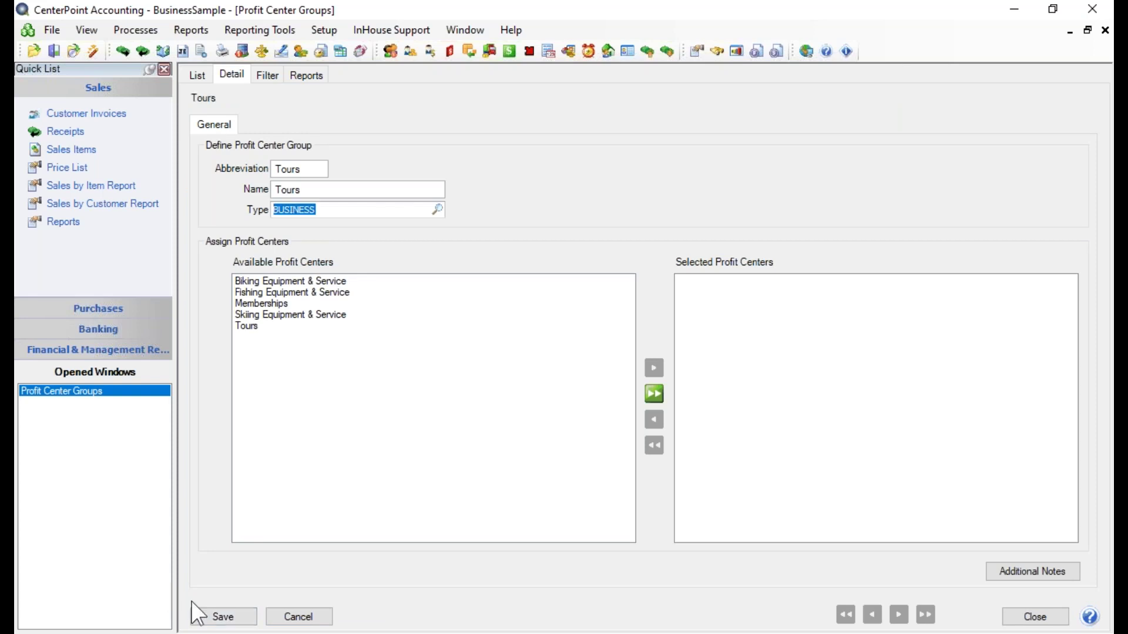
Assign the Tours profit center to the Tours group and save the group
left_click(247, 326)
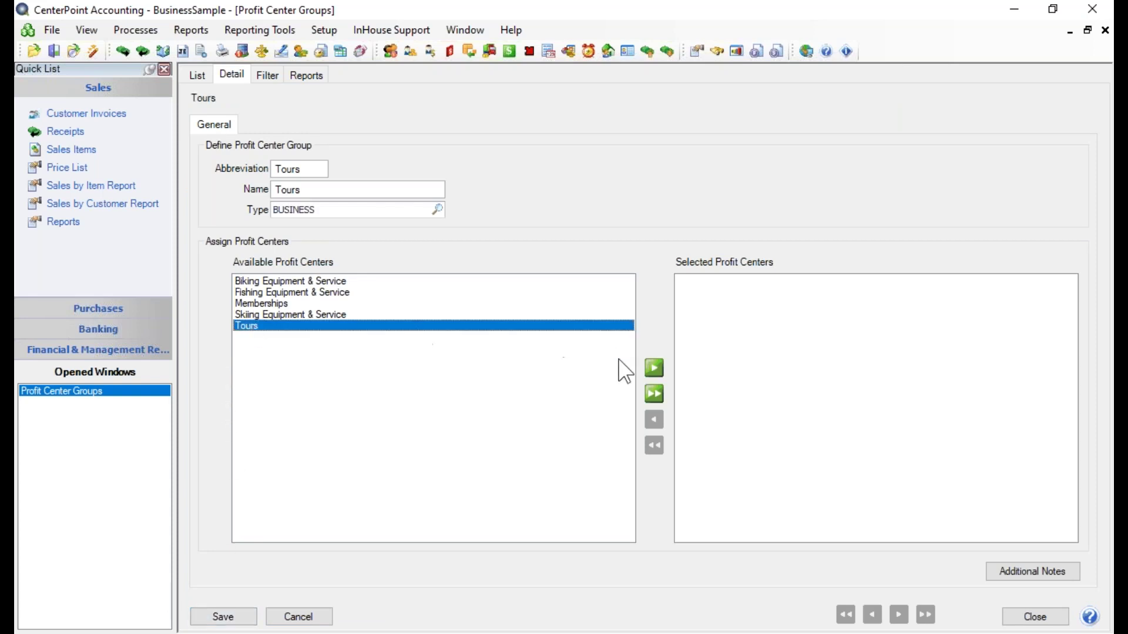
left_click(654, 369)
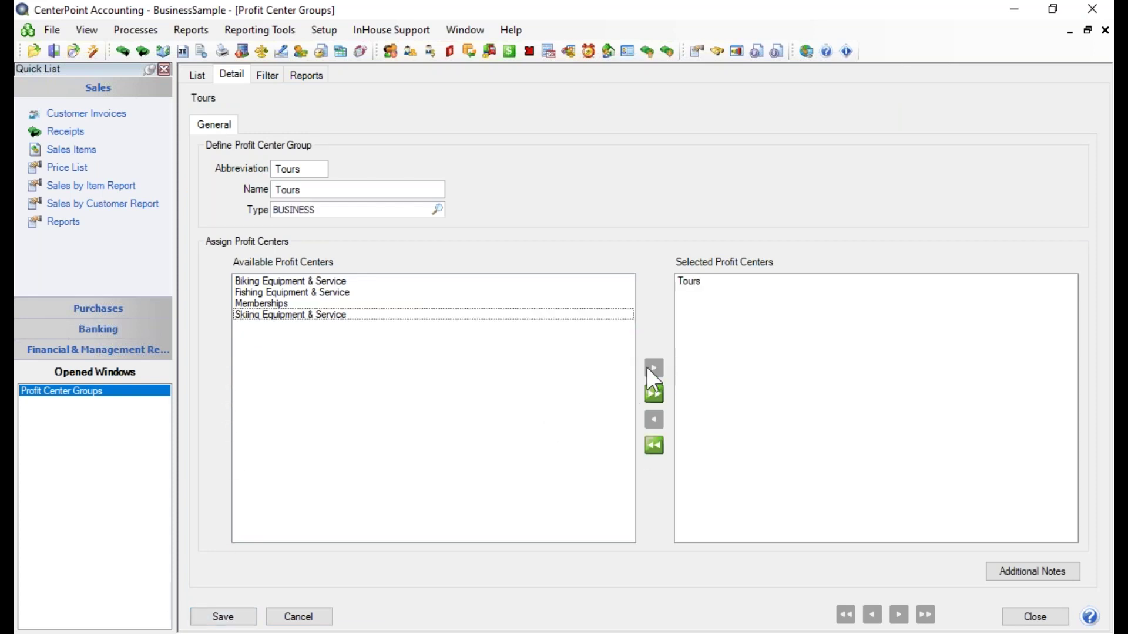
left_click(245, 615)
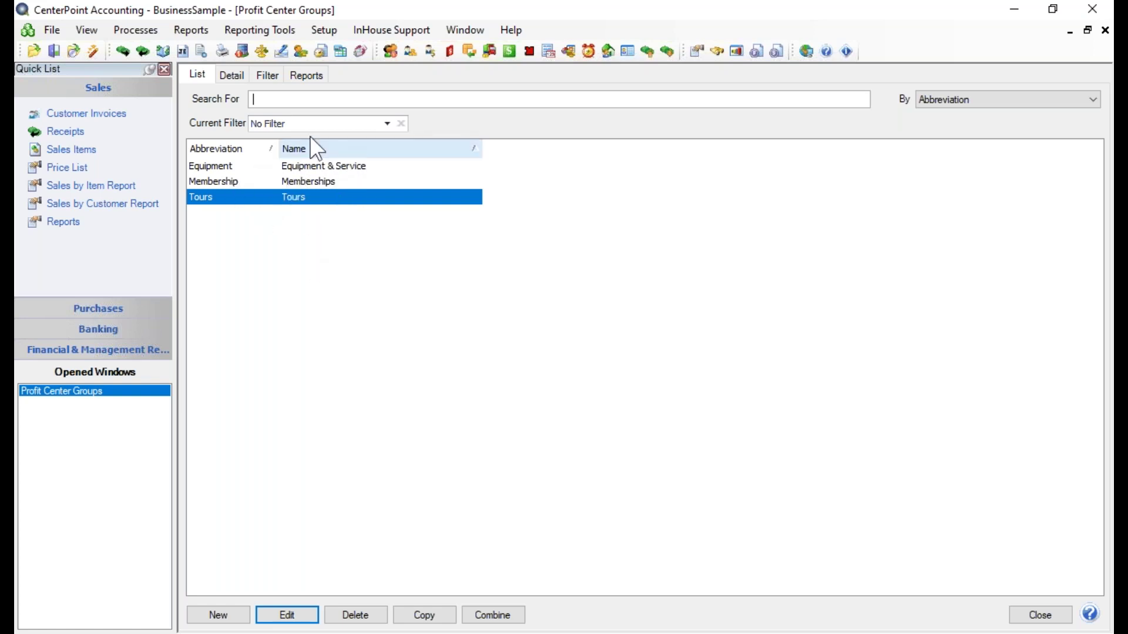
Review the Equipment & Service, Memberships and Tours entries in the profit center groups list and close it
left_click(338, 169)
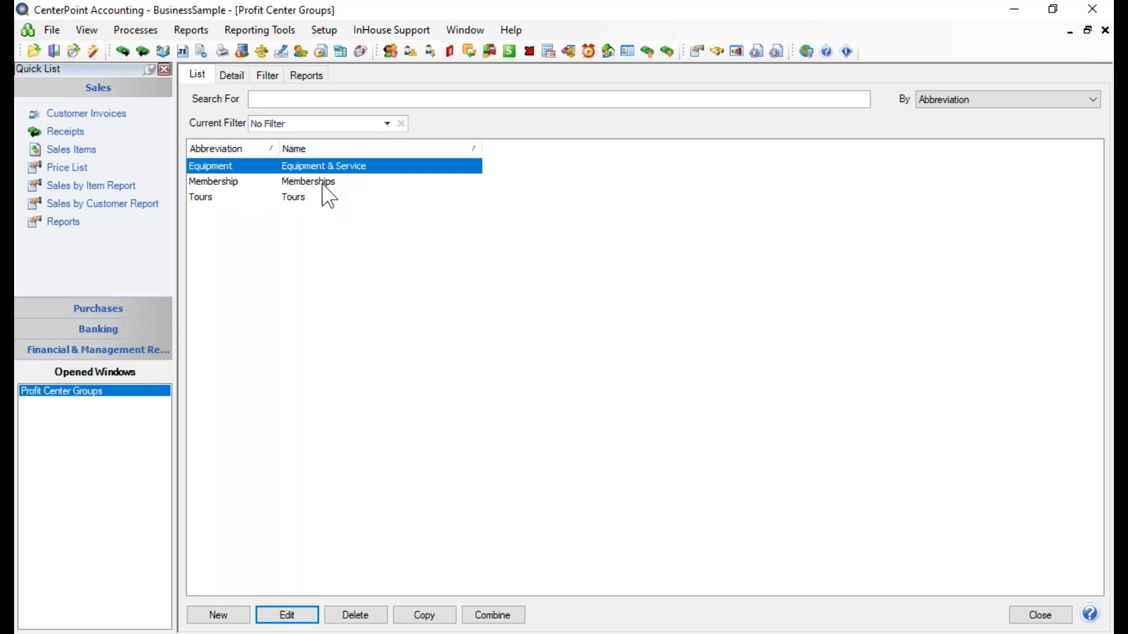
left_click(323, 184)
left_click(297, 199)
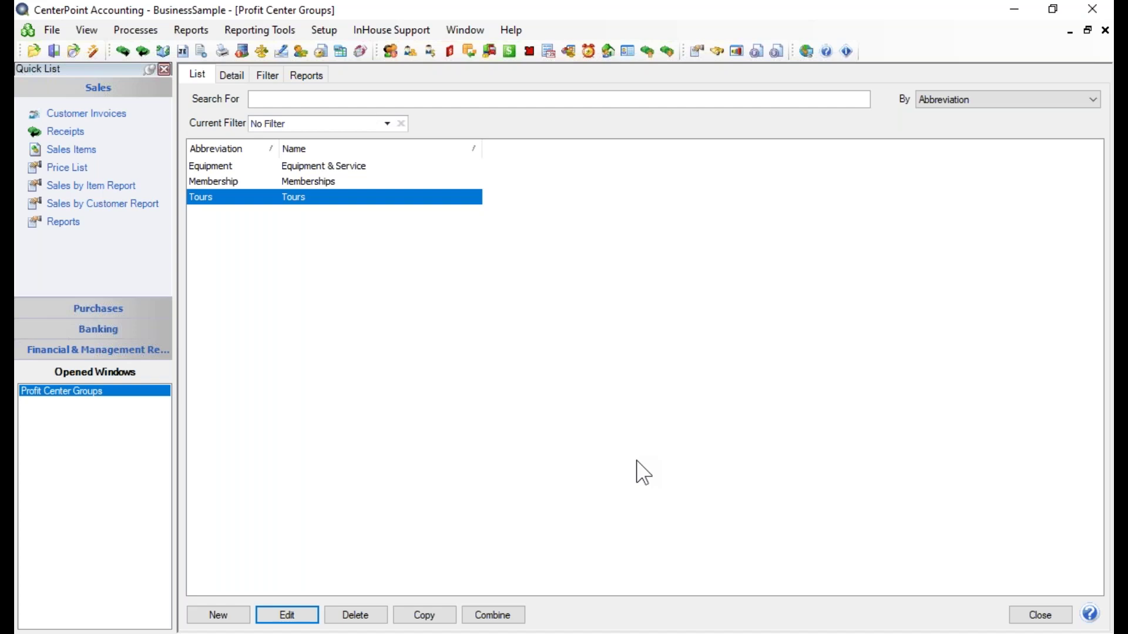
left_click(1039, 615)
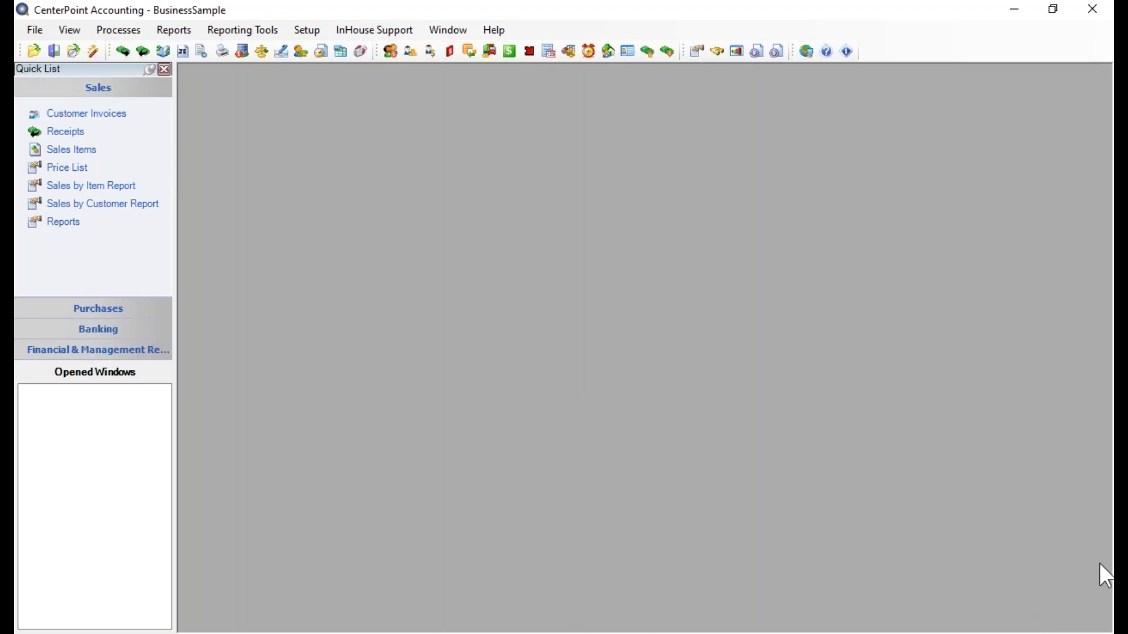
Check which profit centers the favorite Income Statement Proft Centers report includes, and preview the report
left_click(172, 29)
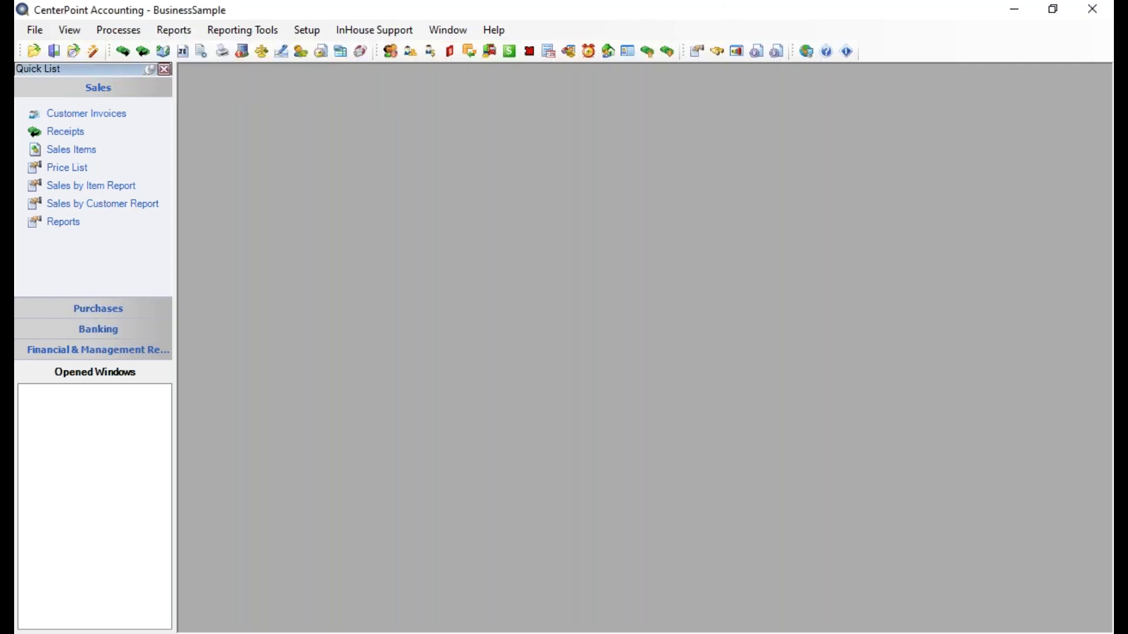
left_click(190, 50)
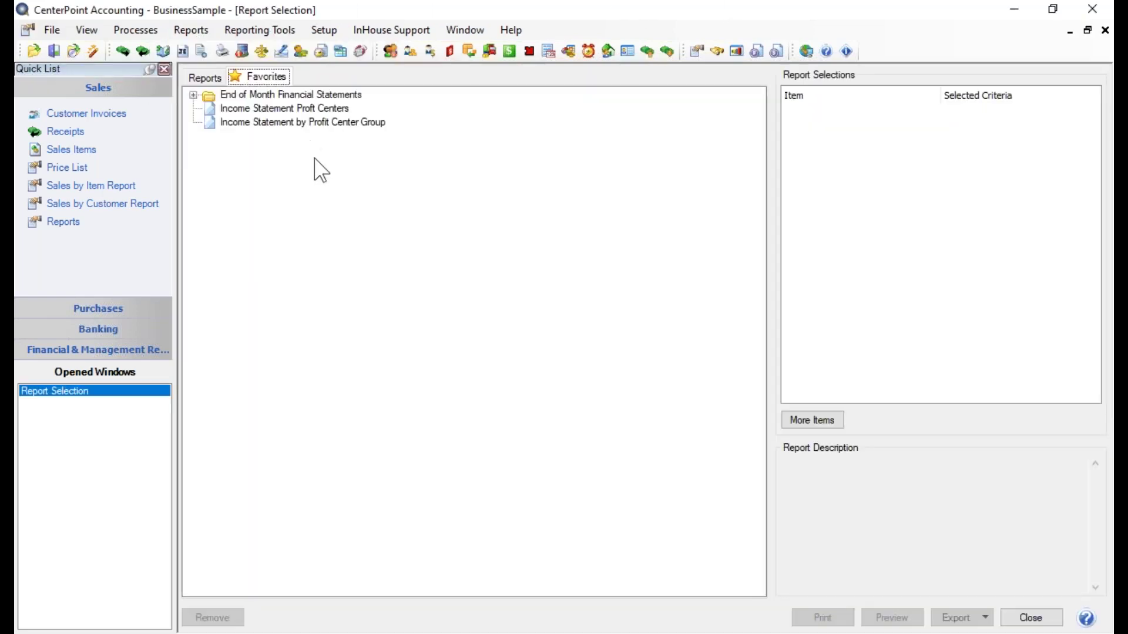
left_click(249, 110)
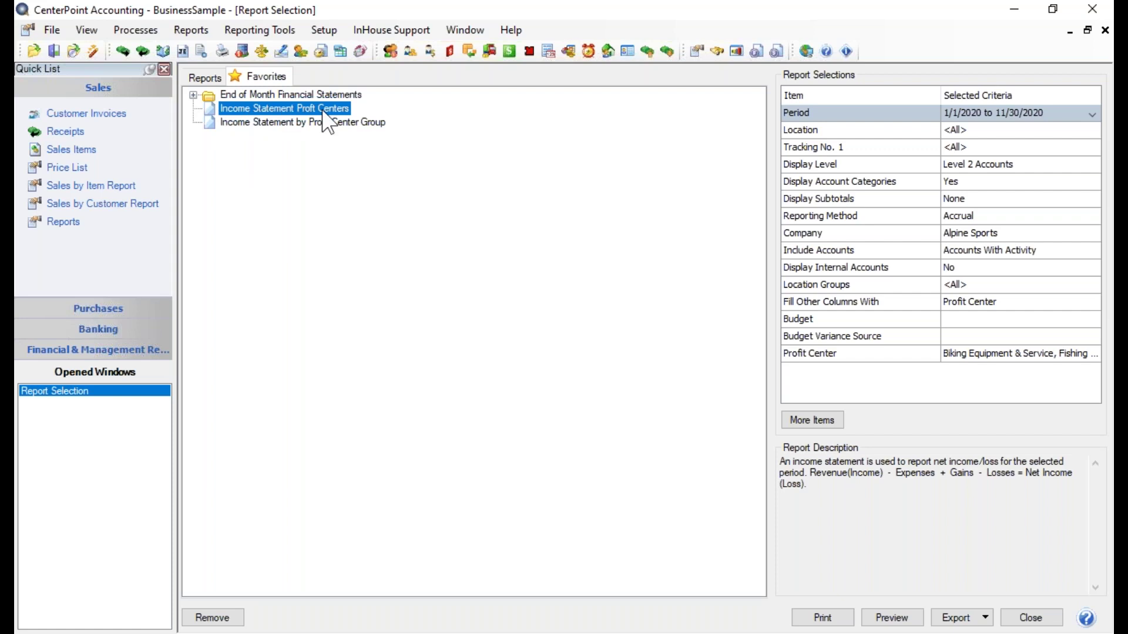
left_click(945, 355)
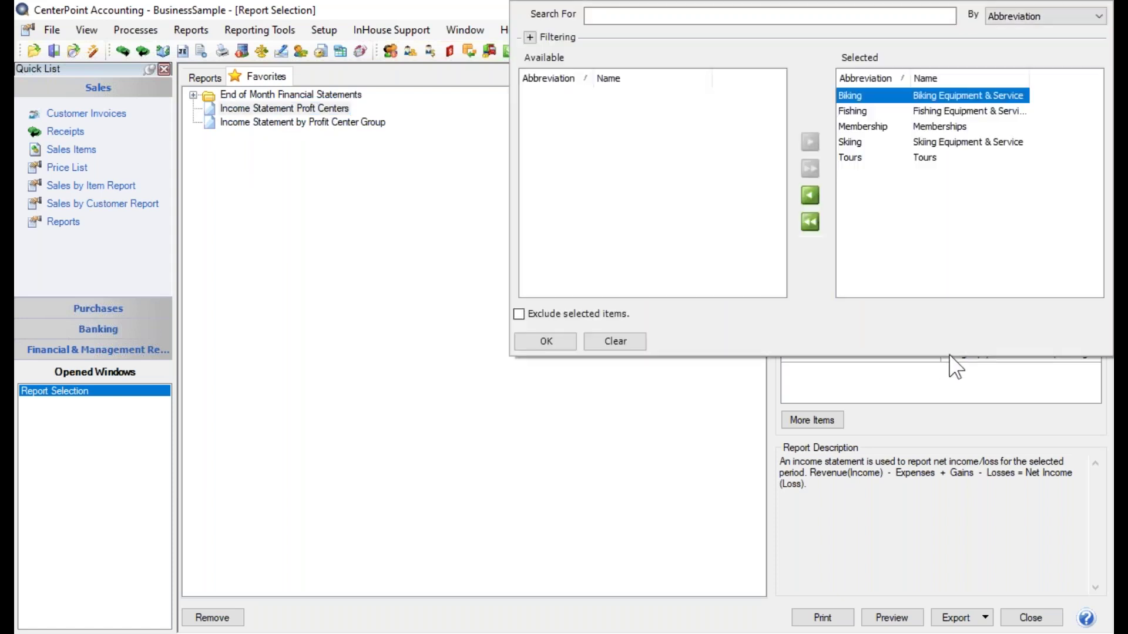
left_click(546, 344)
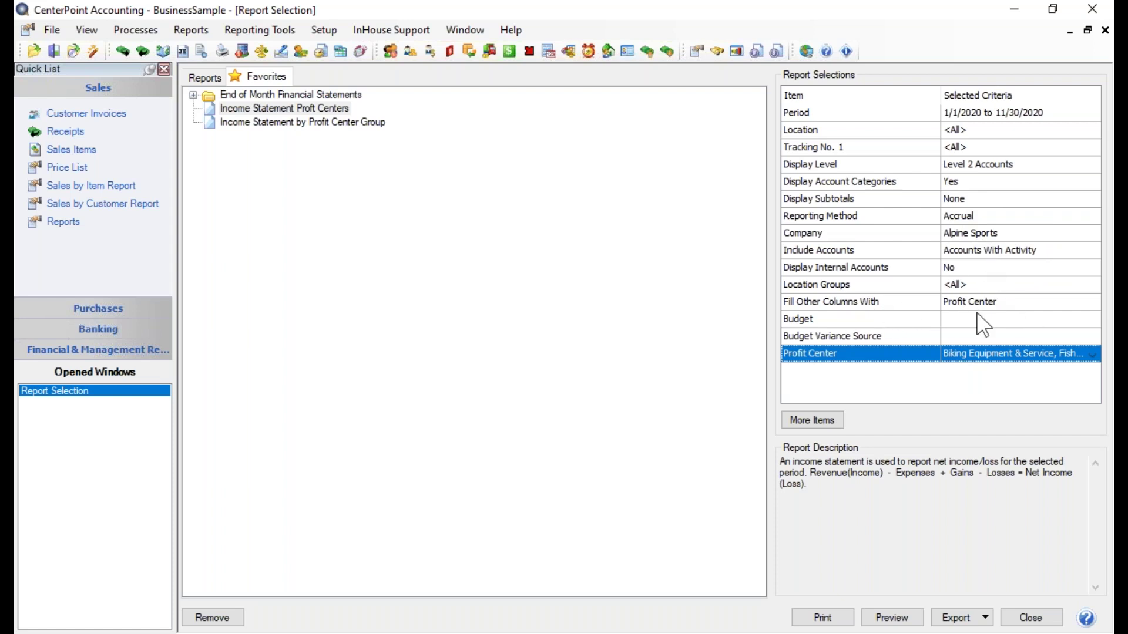
left_click(905, 621)
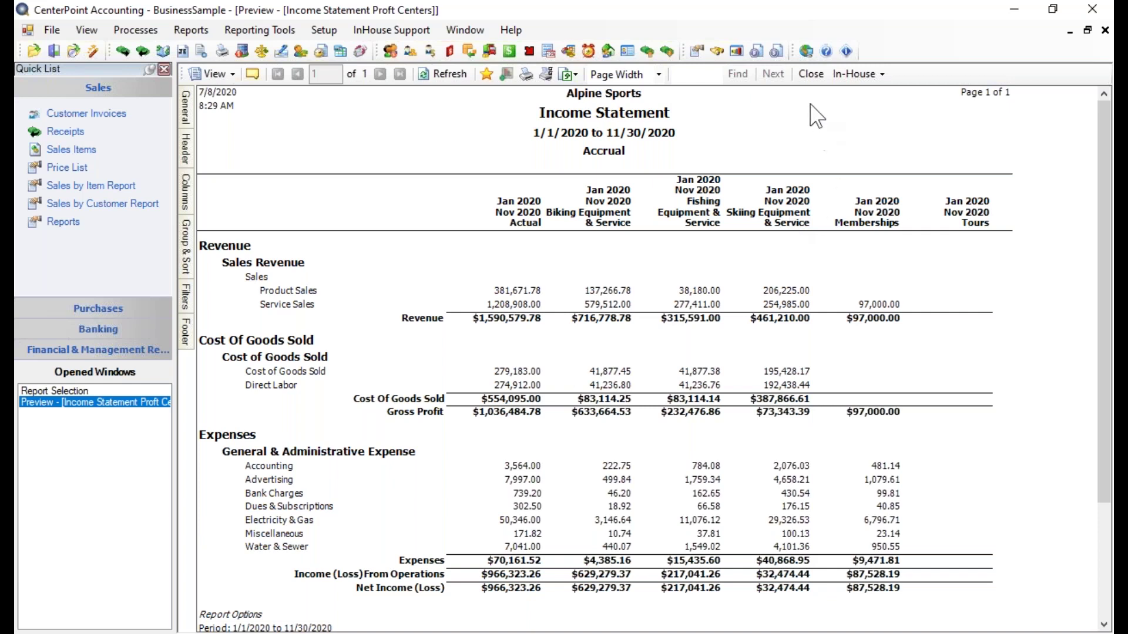
left_click(810, 74)
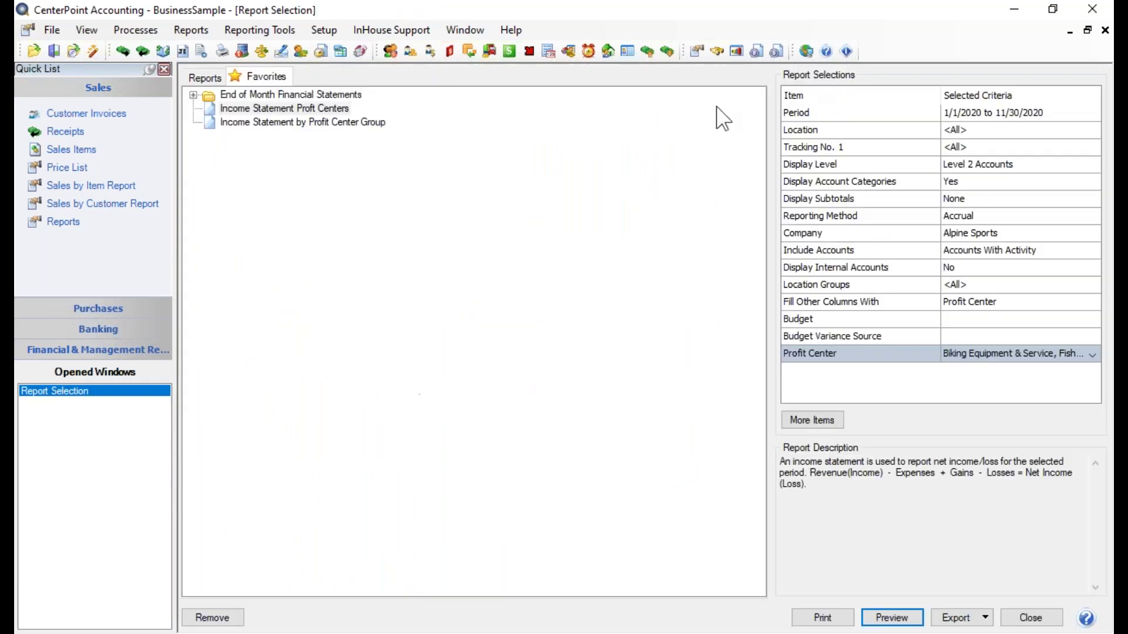
Preview the favorite Income Statement by Profit Center Group report and close the report selection
left_click(309, 122)
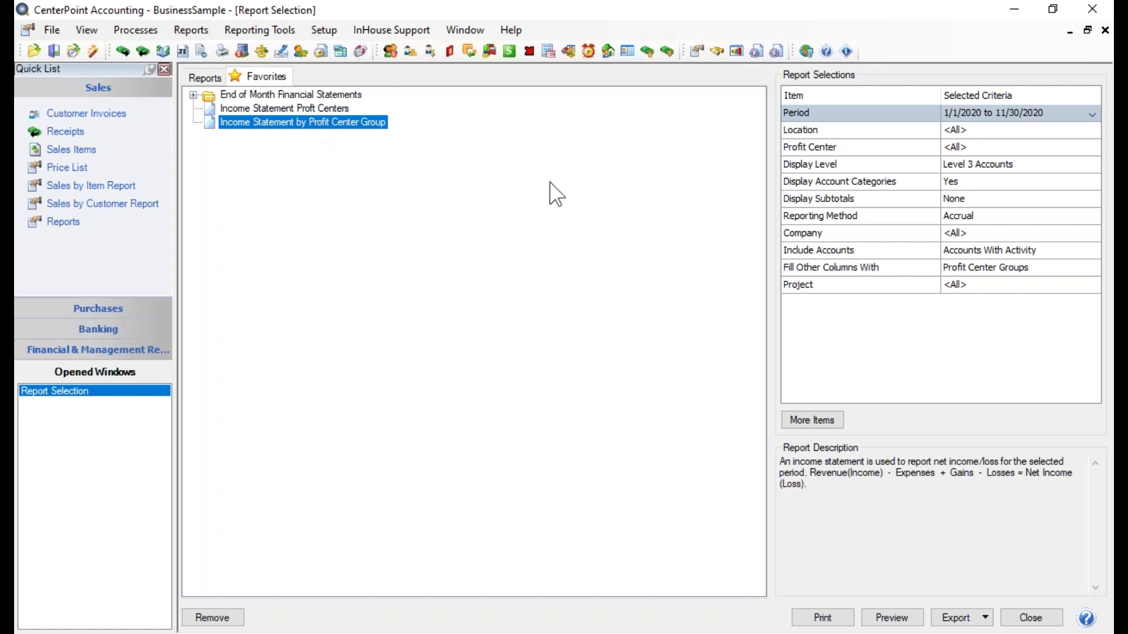
left_click(889, 618)
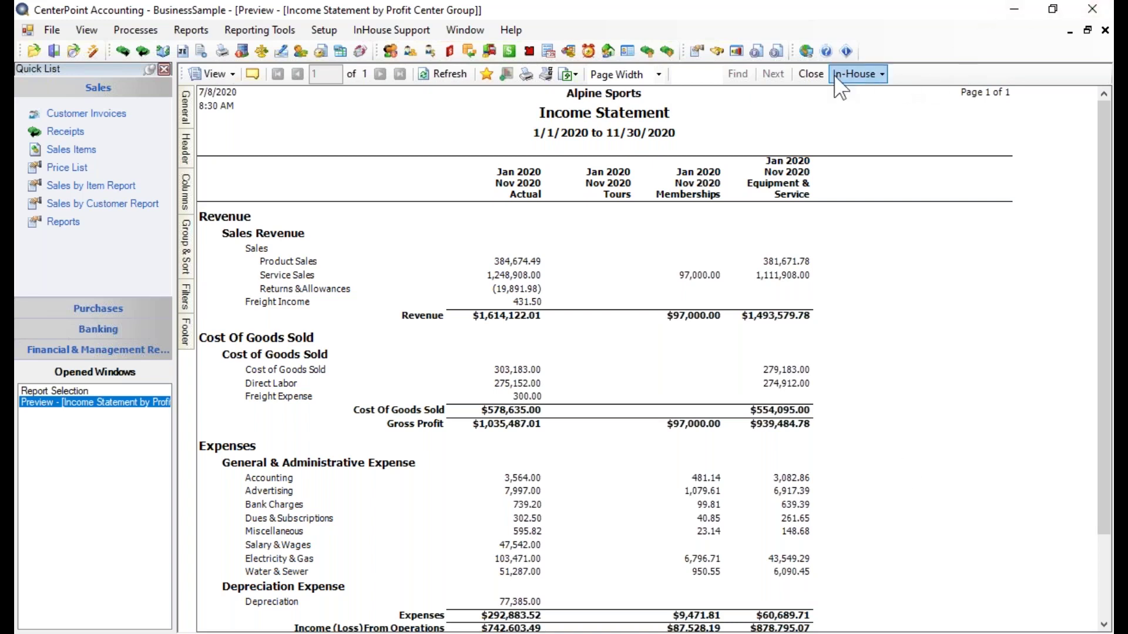
left_click(810, 74)
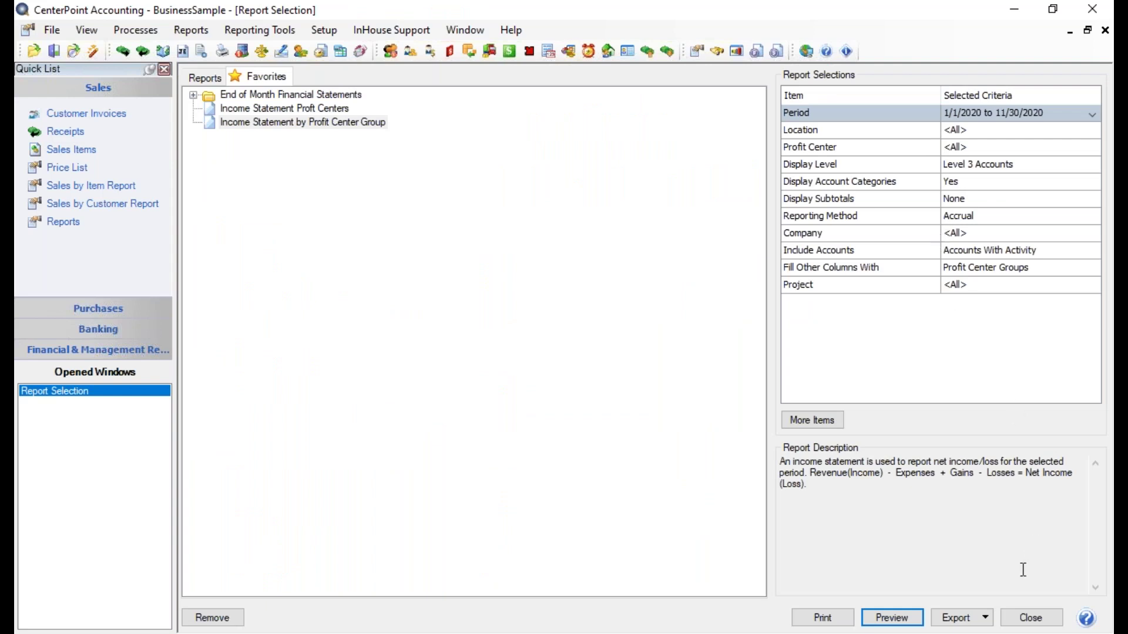
left_click(1031, 618)
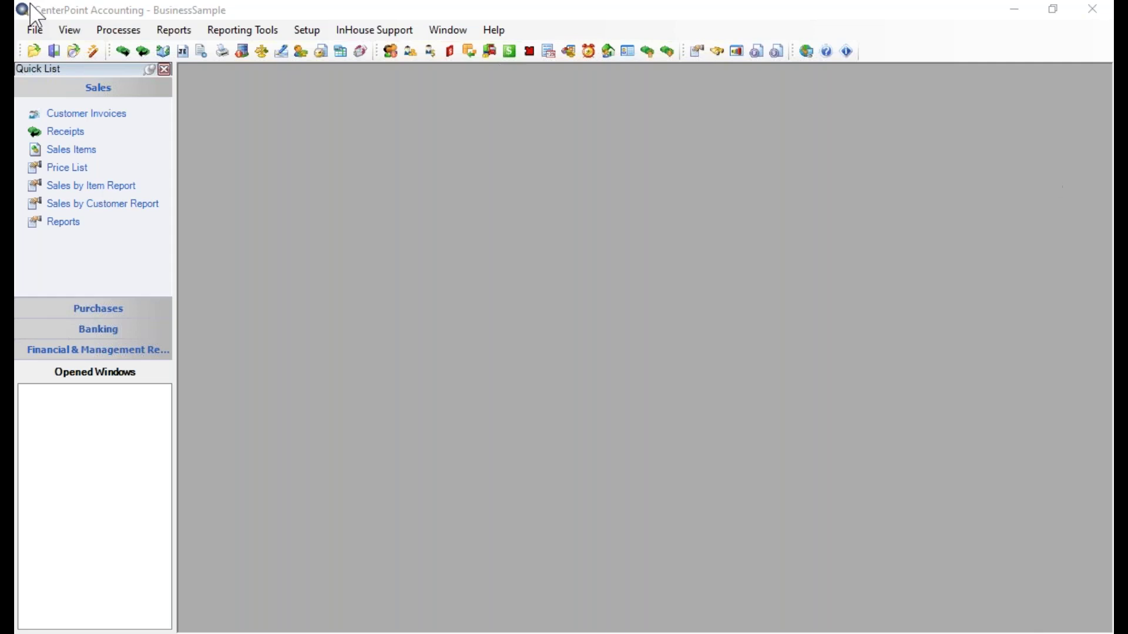
Start a new vendor invoice (A/P) and choose Summit Utility Company as the vendor
left_click(126, 33)
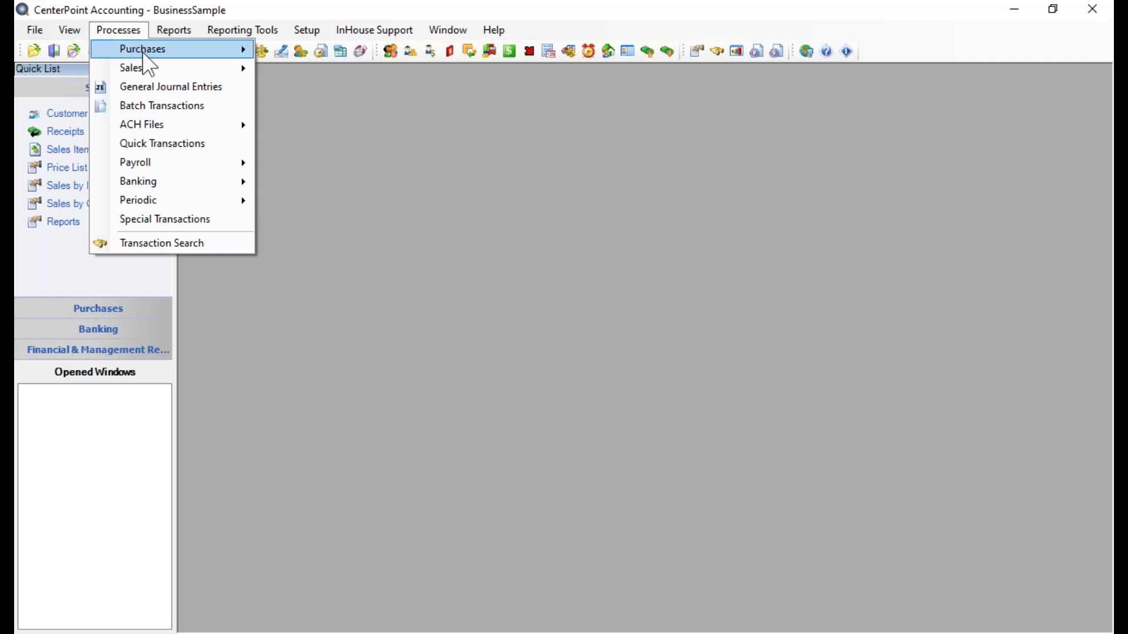
mouse_move(144, 57)
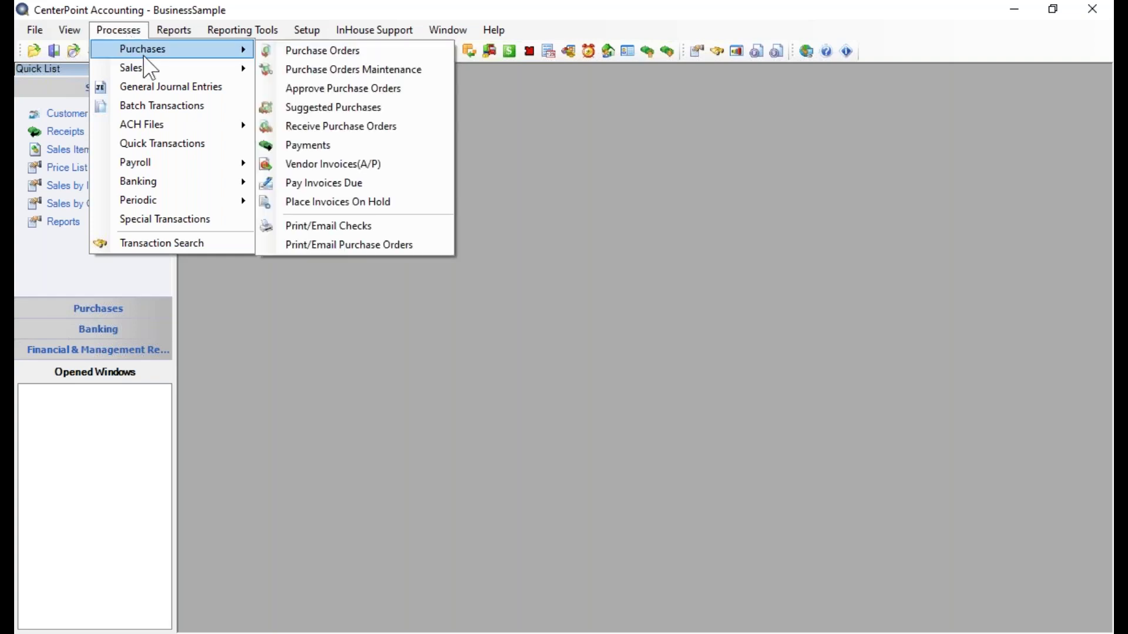
left_click(354, 168)
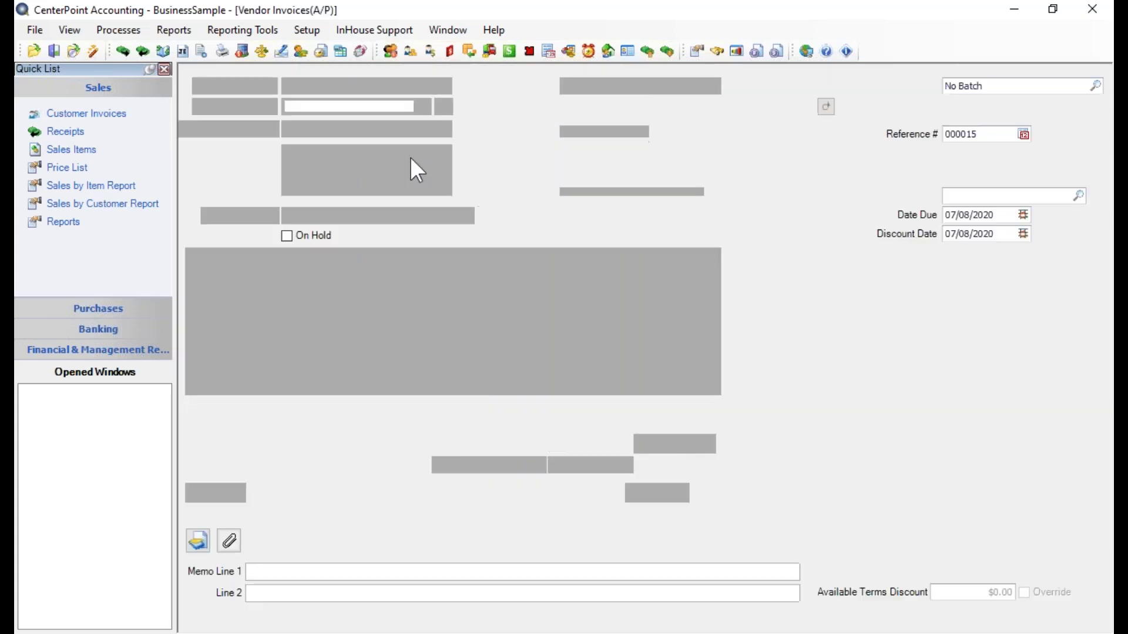
type("summit")
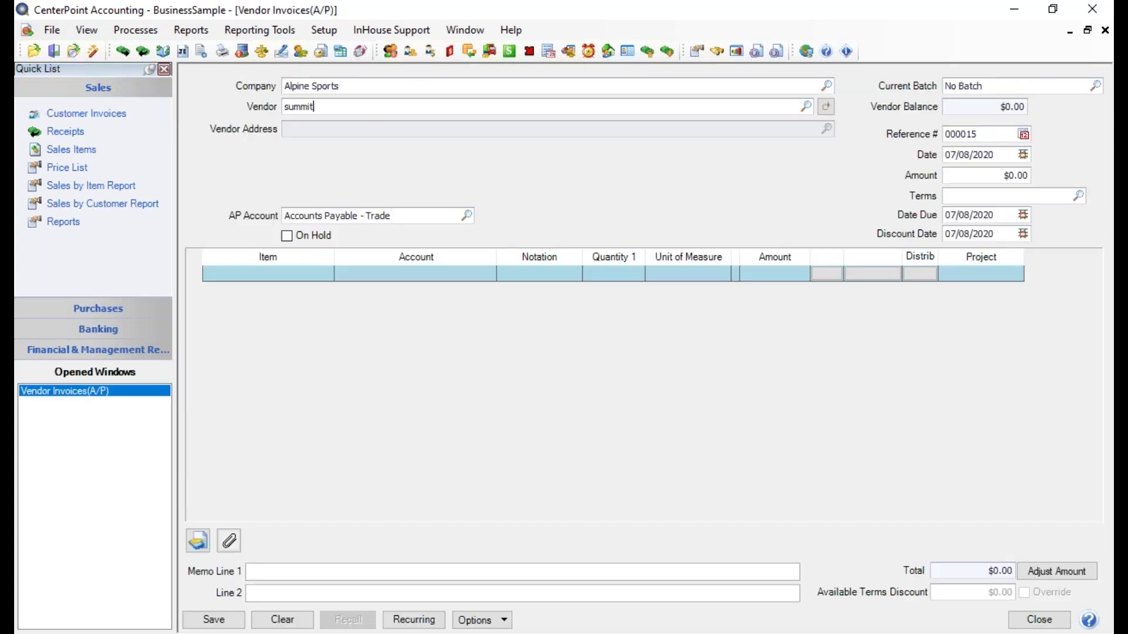
key("Tab")
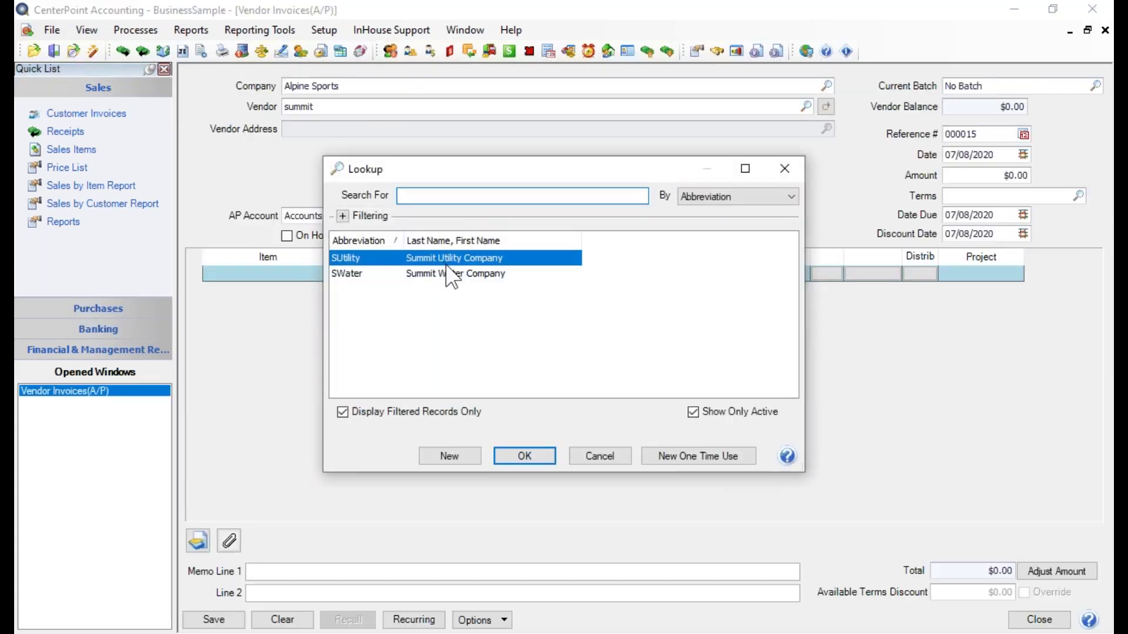
left_click(540, 455)
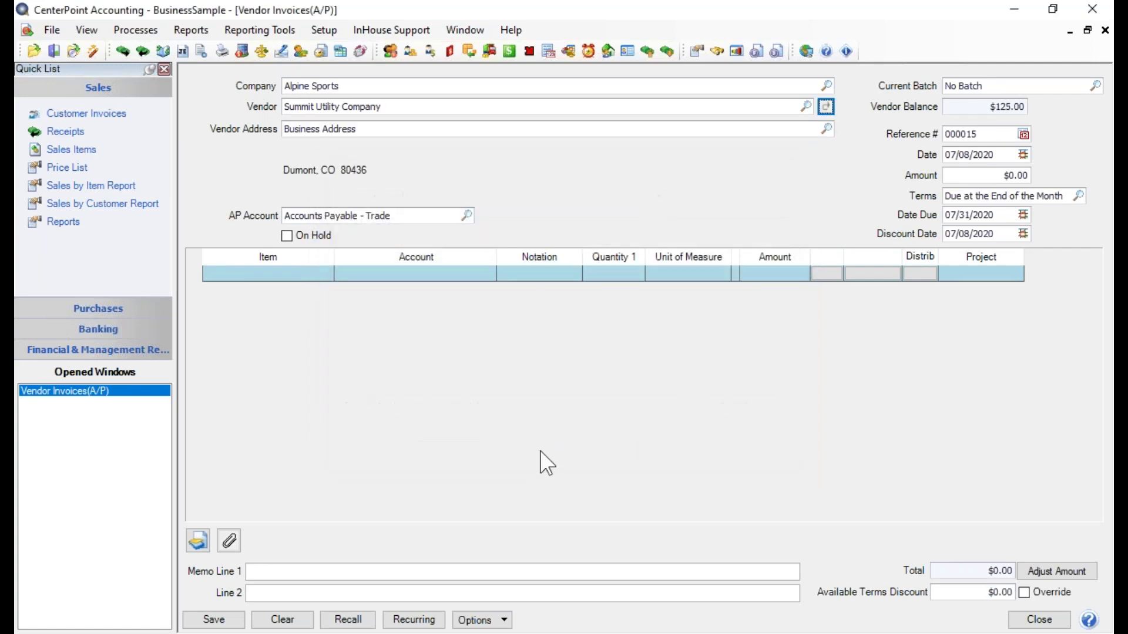
Set the vendor invoice amount to $265.00
key("Tab")
key("Tab")
key("Tab")
key("Tab")
type("265")
key("Tab")
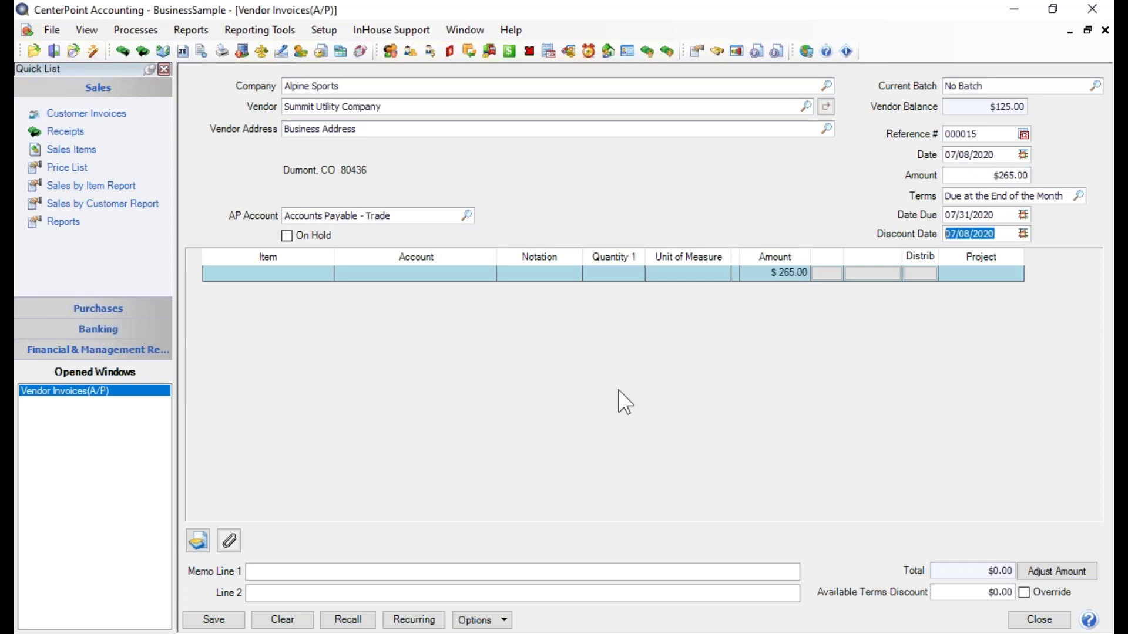
Charge the first invoice line to the Electricity & Gas account with an amount of $123.00
key("Tab")
key("Tab")
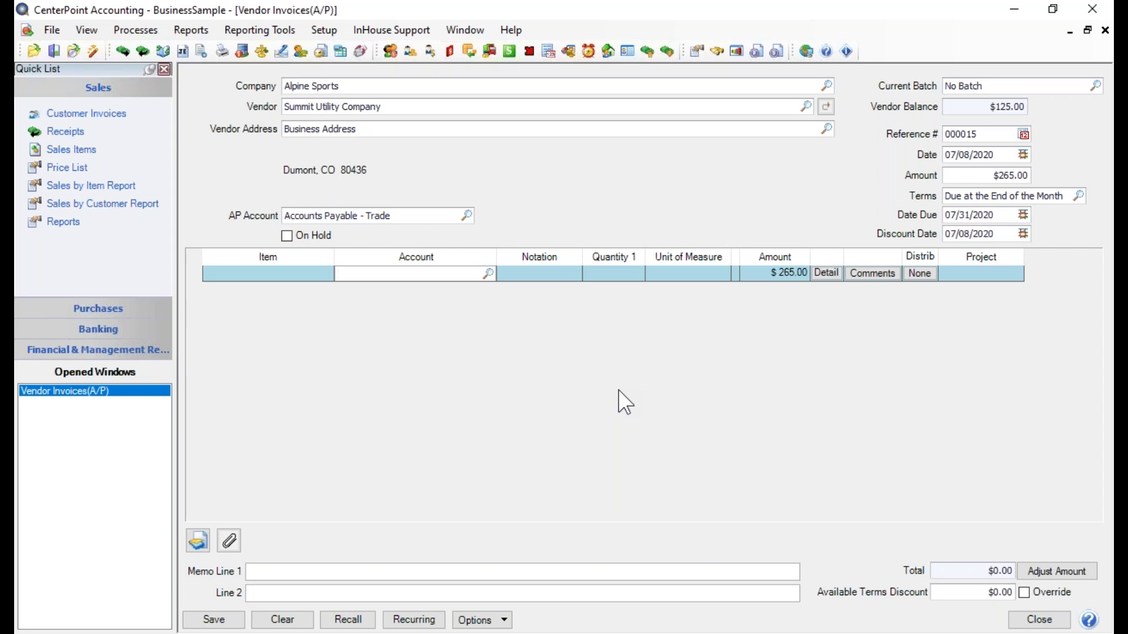
type("708")
key("Tab")
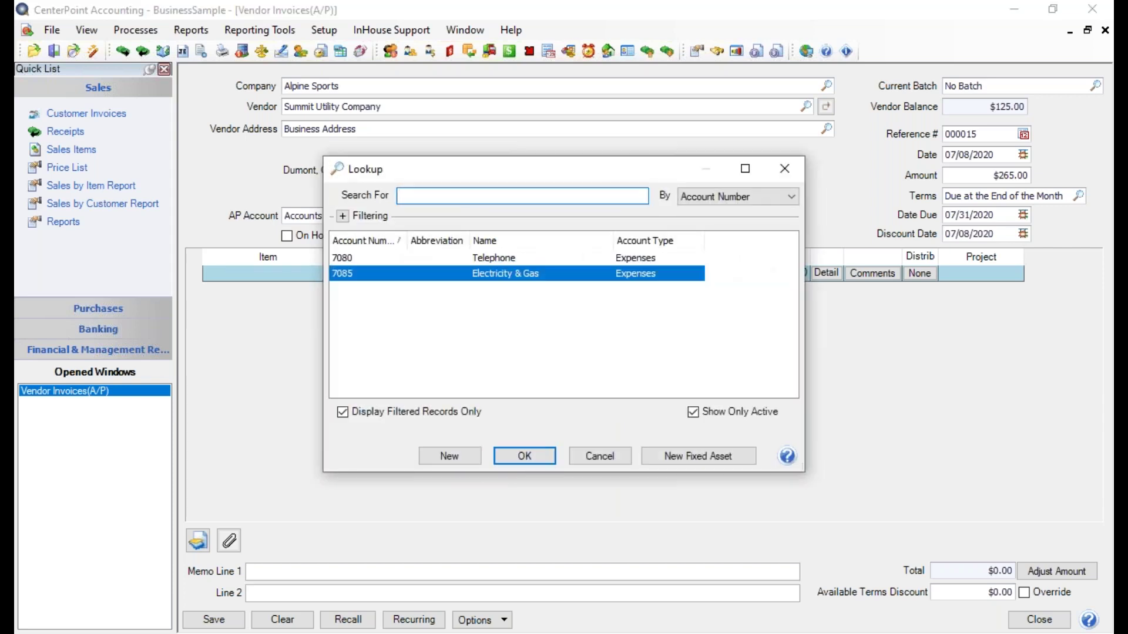
key("Return")
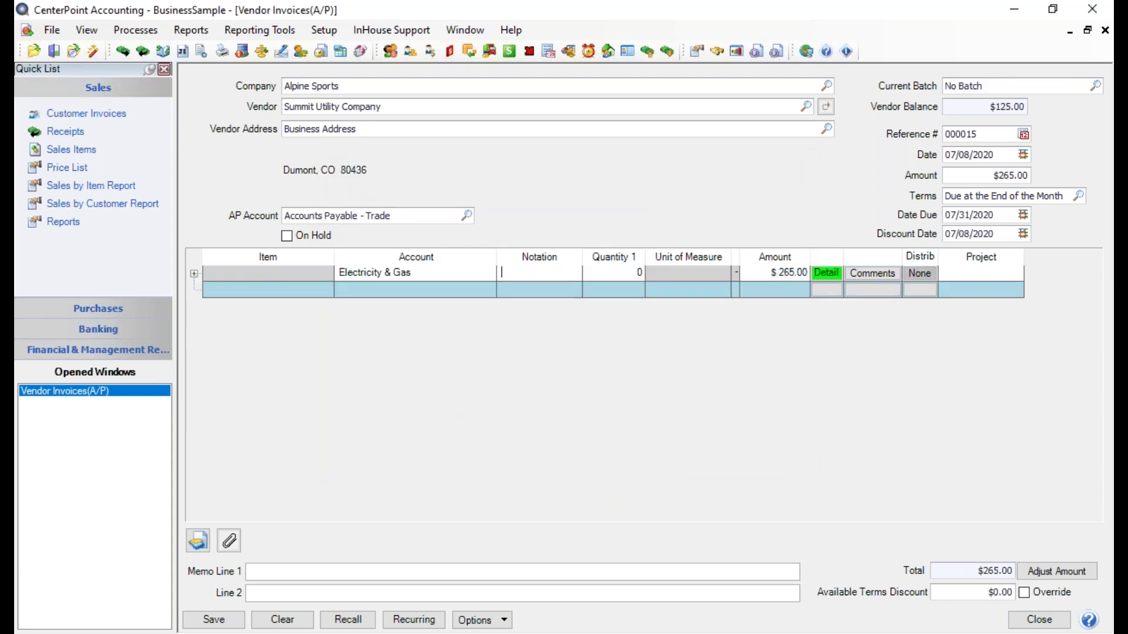
key("Tab")
key("Tab")
type("123.")
key("Tab")
Assign the Biking Equipment & Service profit center in the Electricity & Gas line's detail
left_click(830, 272)
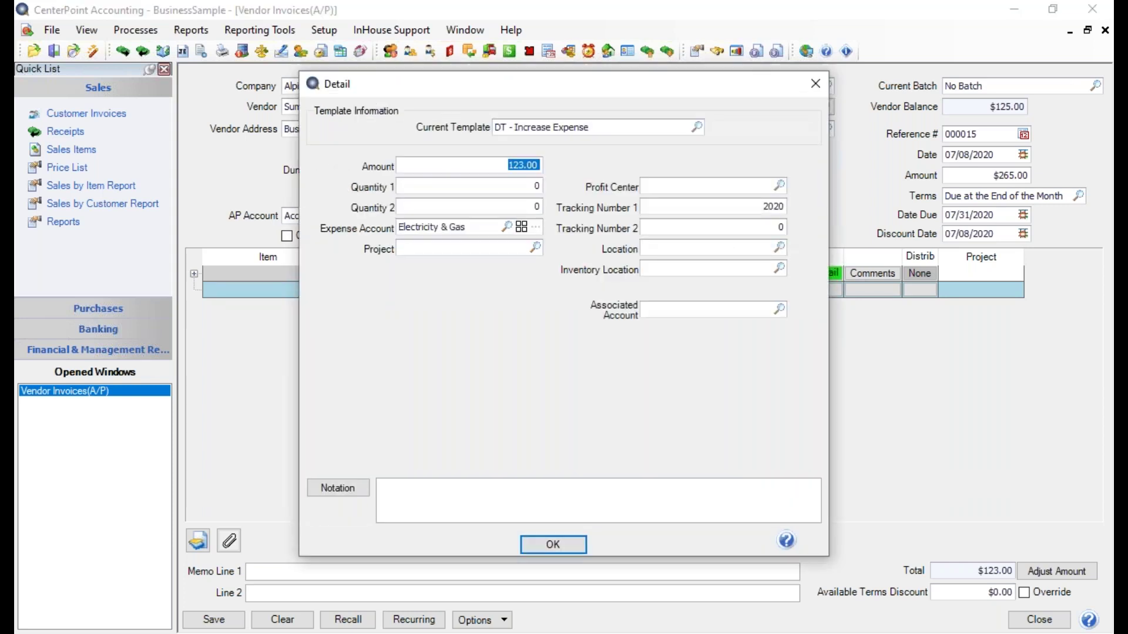
left_click(708, 185)
type("biking")
key("Tab")
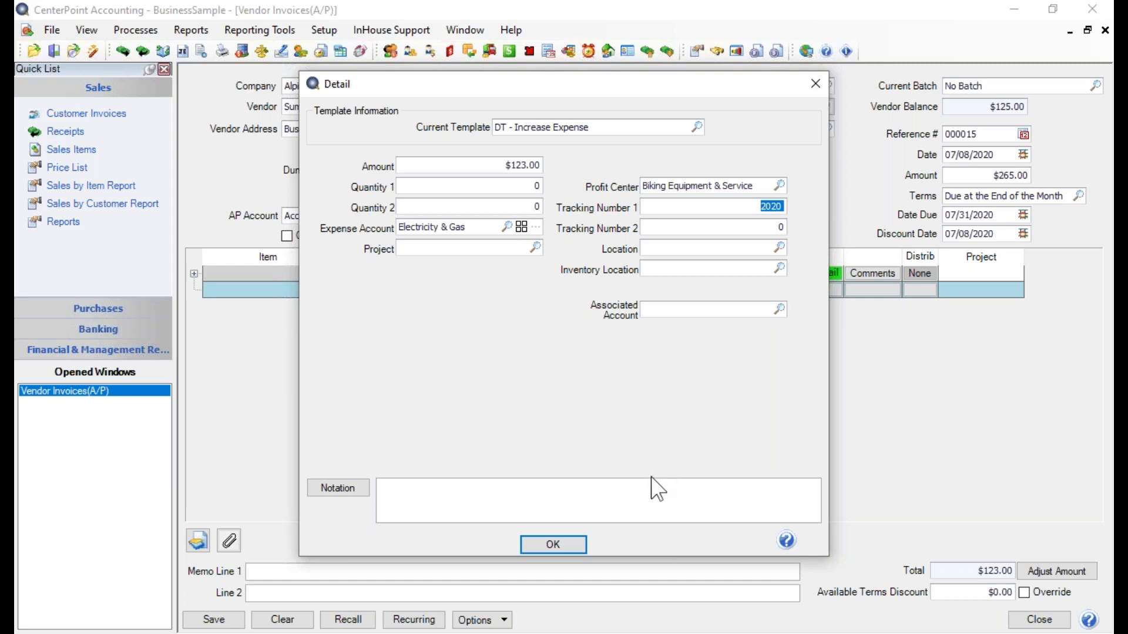
left_click(553, 545)
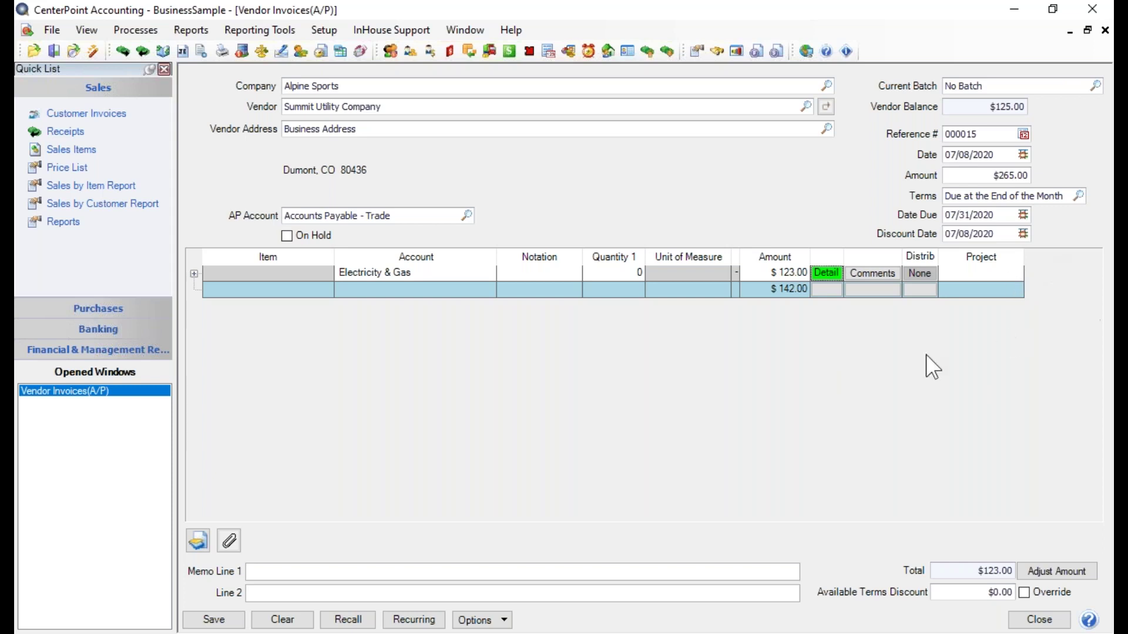
Show the Profit Center column on the invoice lines and place it directly after the Detail Button column
right_click(757, 360)
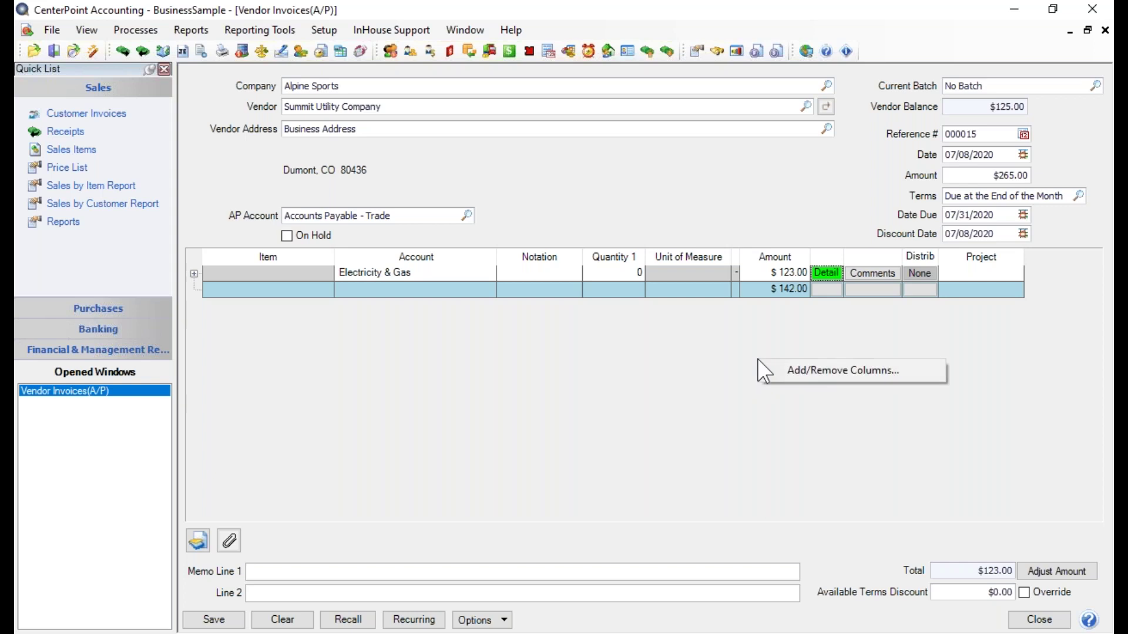
left_click(813, 371)
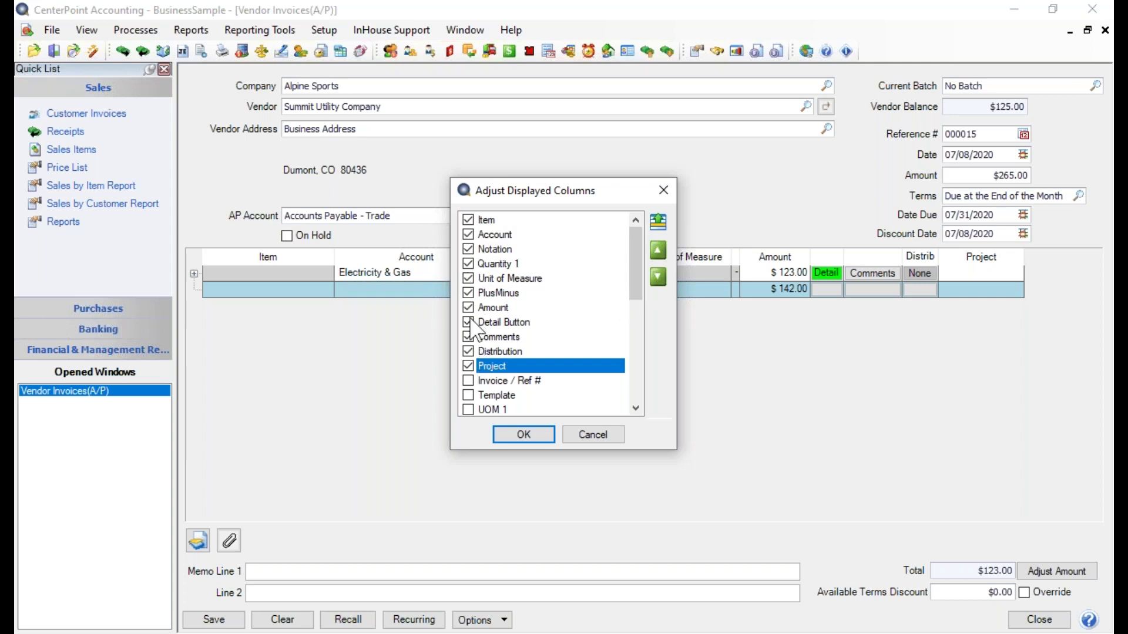
left_click_drag(636, 270, 645, 340)
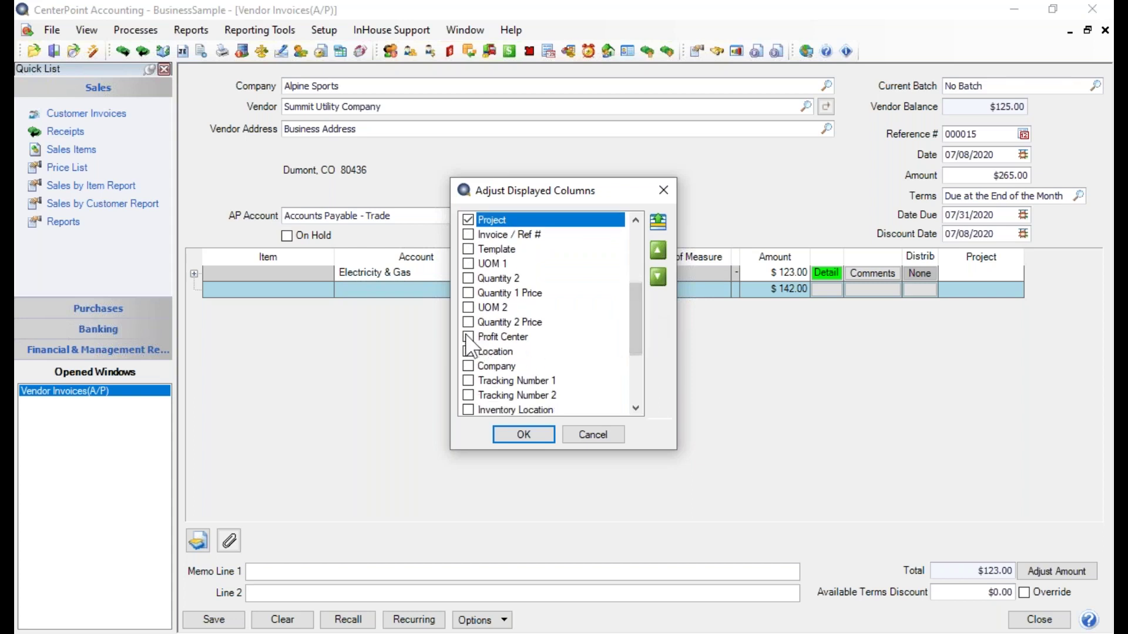
left_click(469, 336)
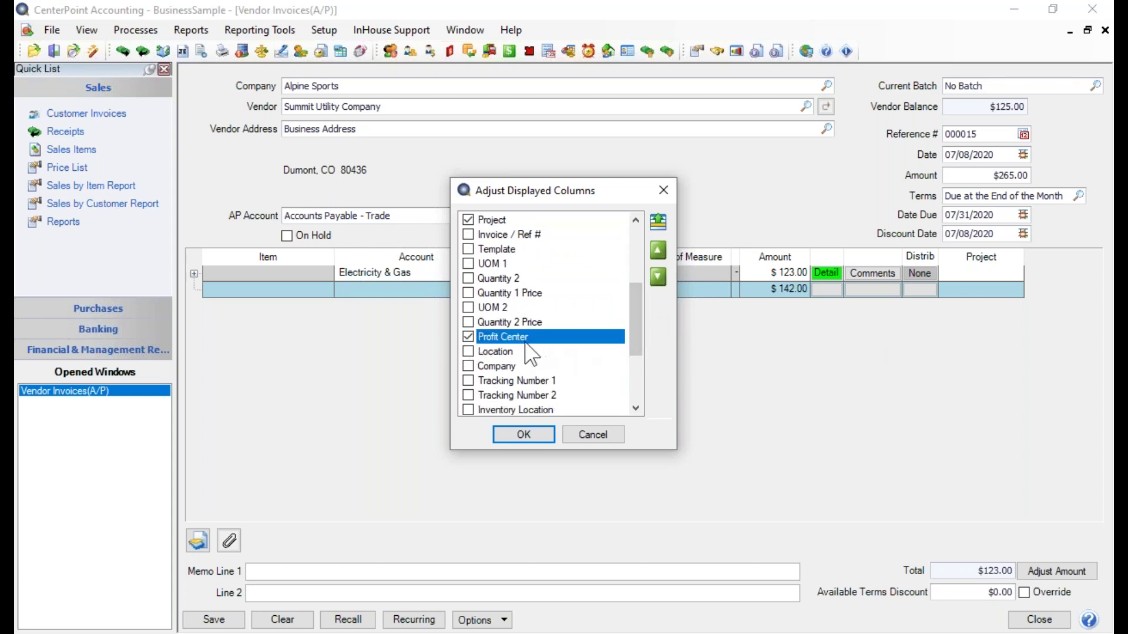
left_click(658, 223)
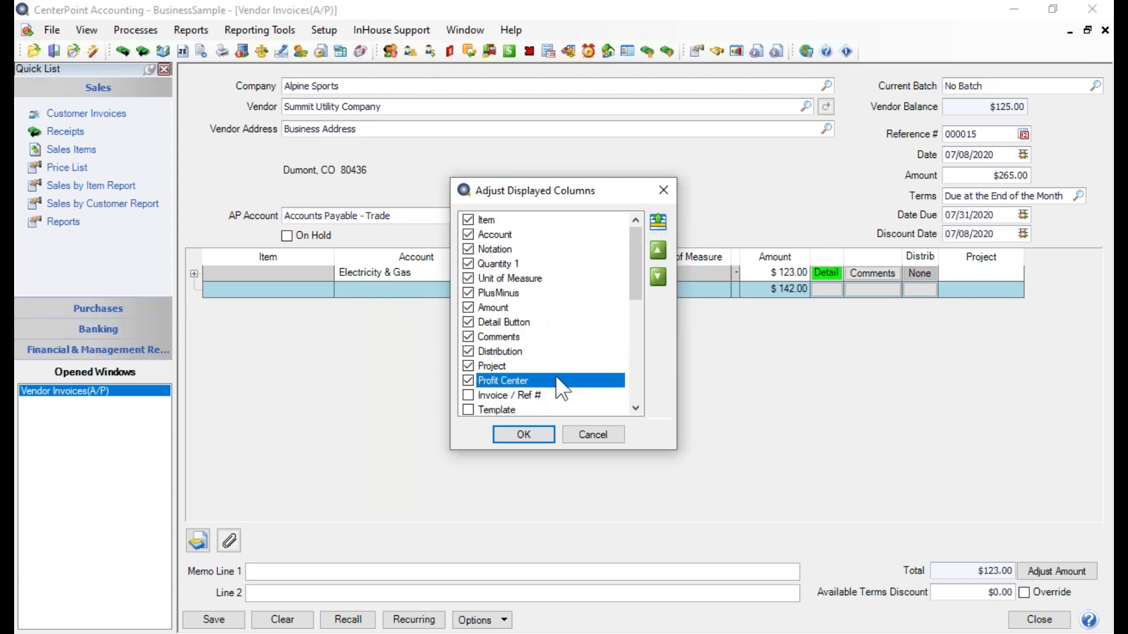
left_click(659, 249)
left_click(659, 249)
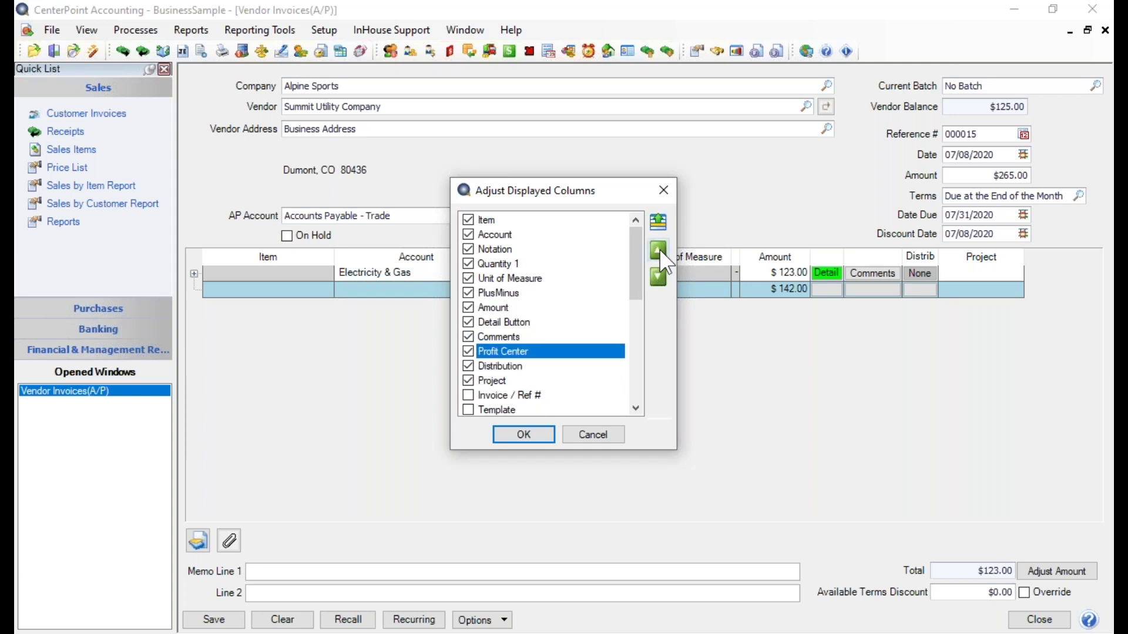
left_click(659, 249)
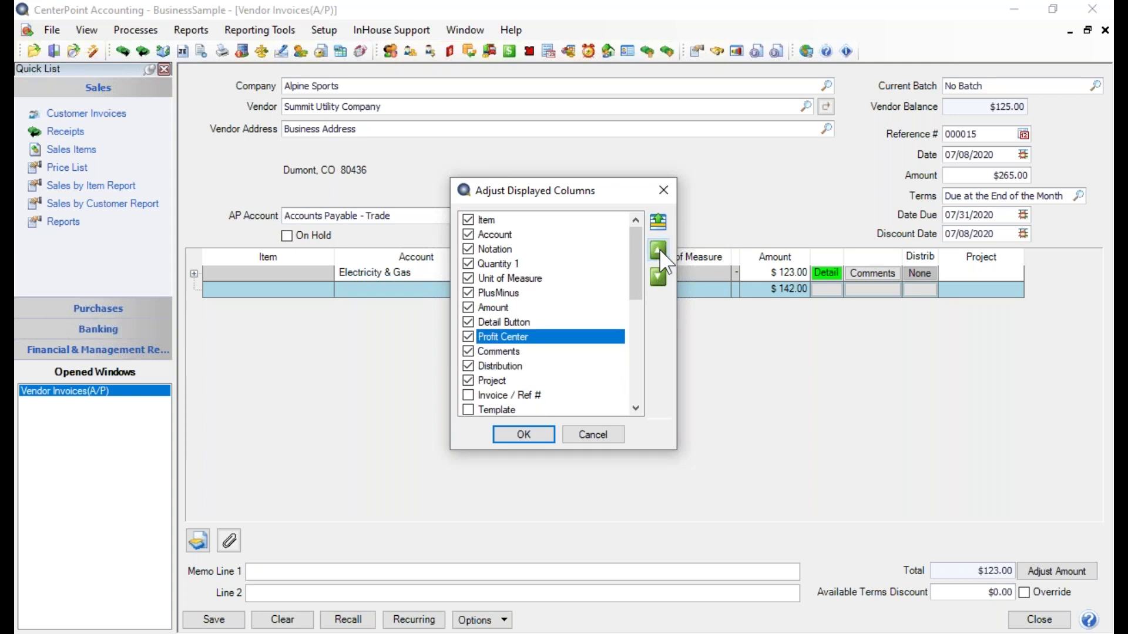
left_click(513, 435)
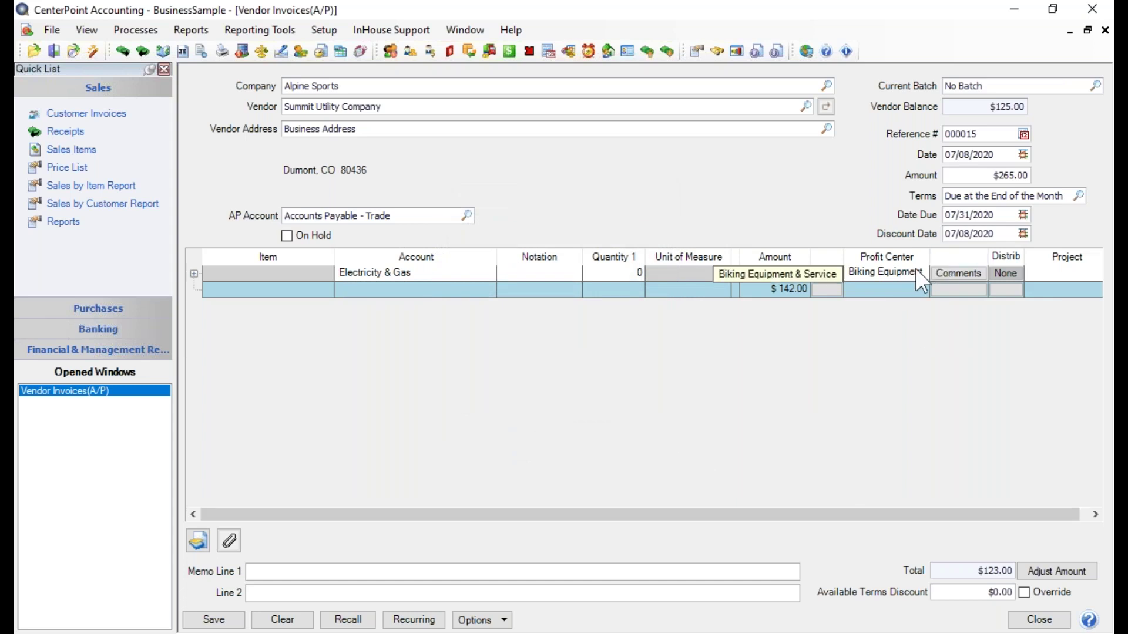
Add a second invoice line charged to the Electricity & Gas account with an amount of $69.00
left_click(938, 290)
left_click(916, 275)
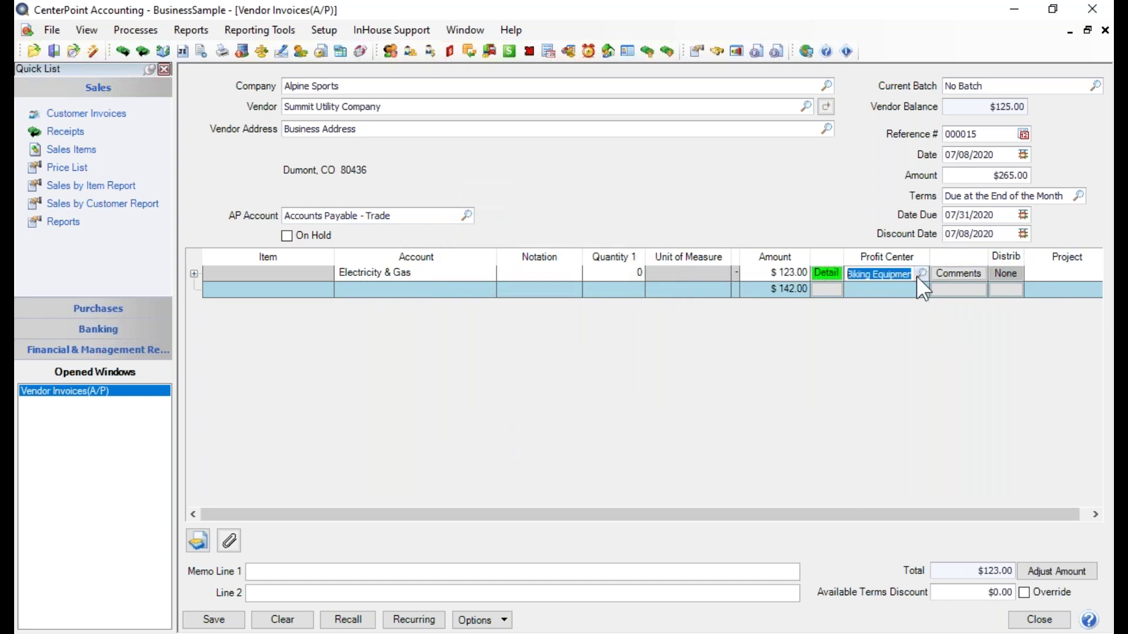
key("Tab")
key("Tab")
key("Tab")
key("Tab")
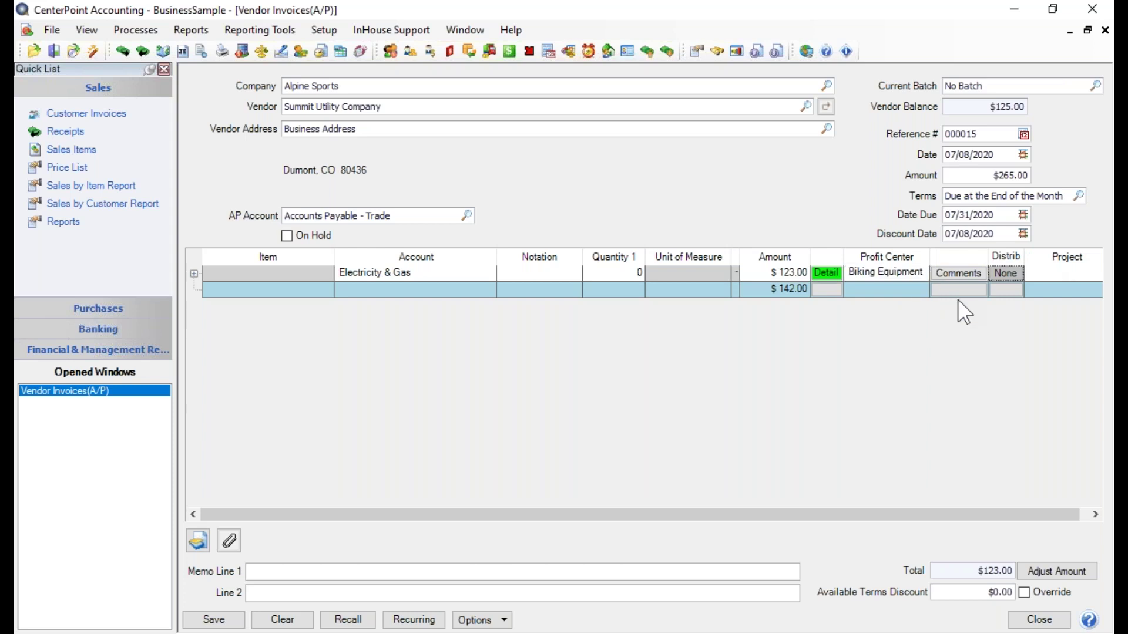
key("Tab")
type("ele")
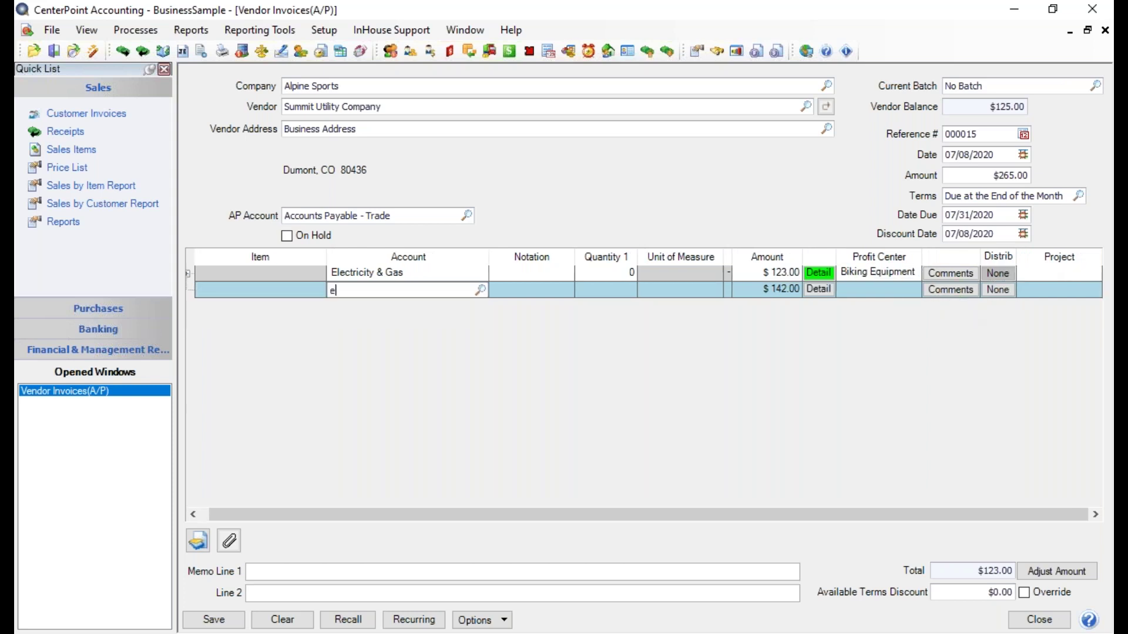
key("Tab")
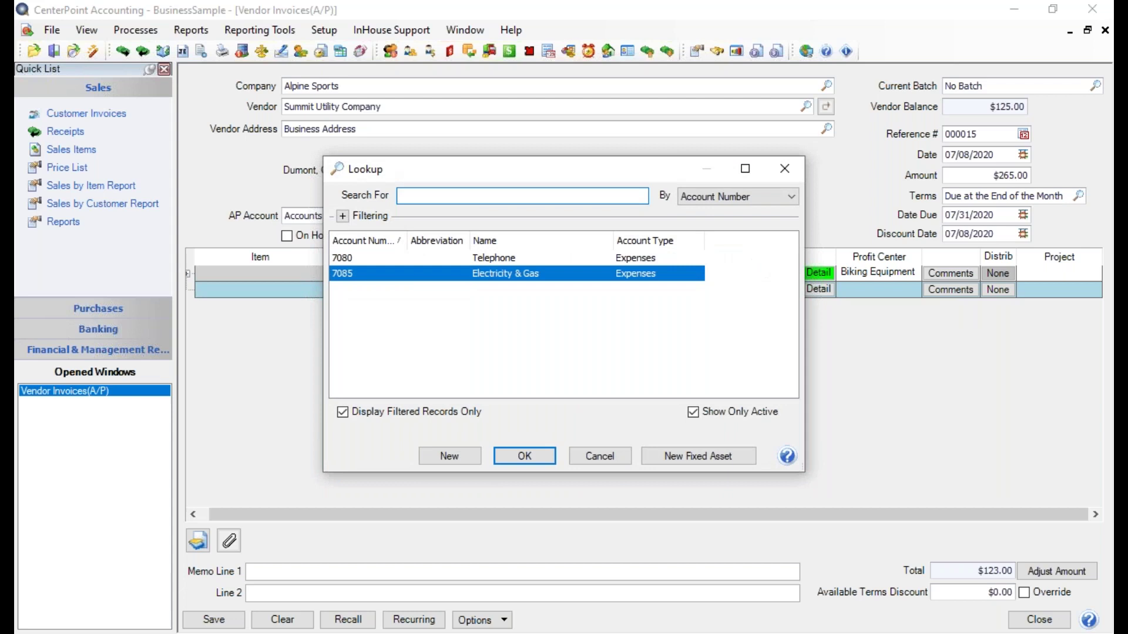
key("Return")
key("Tab")
key("Tab")
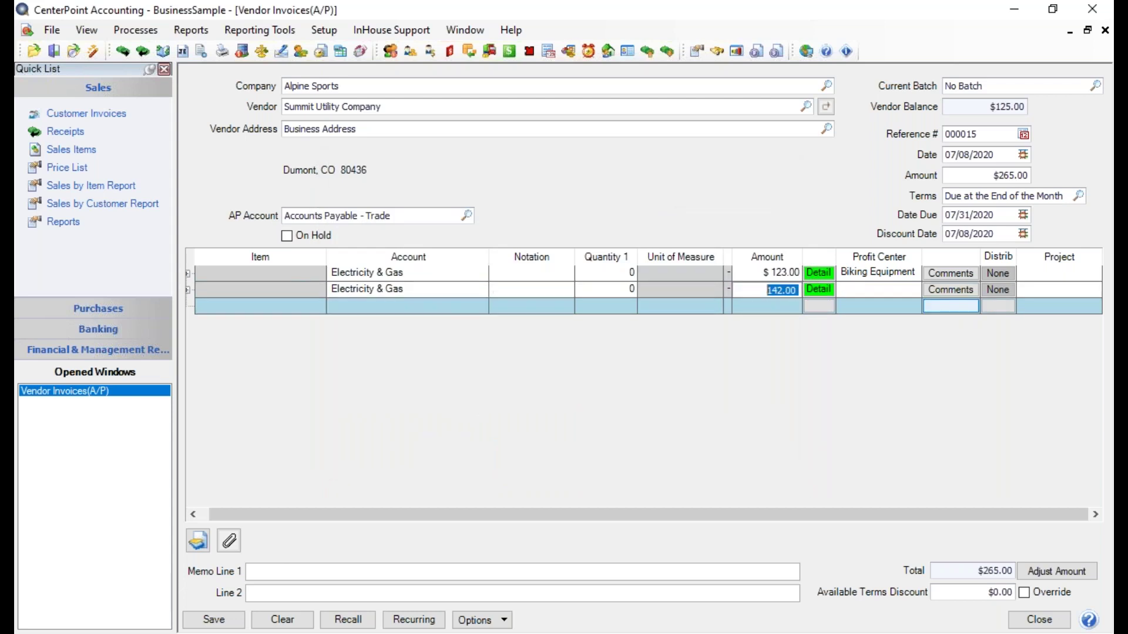
type("69")
Assign the Skiing Equipment profit center to the second Electricity & Gas line
key("Tab")
key("Tab")
type("ski")
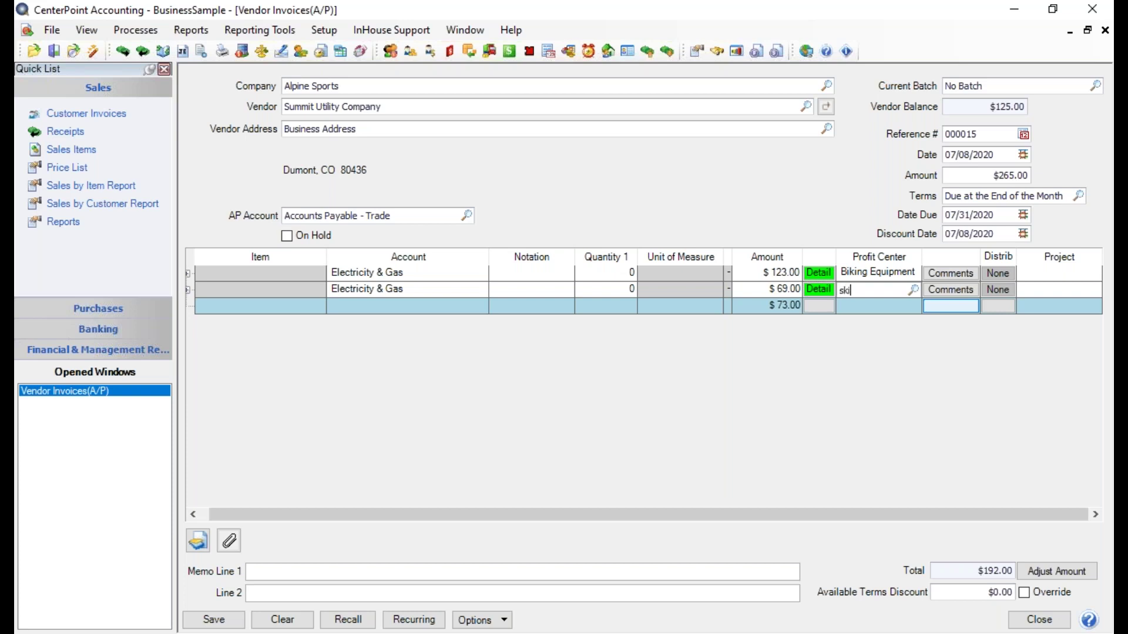
key("Tab")
Add a third Electricity & Gas line for the remaining $73.00 and assign it the Fishing Equipment profit center
key("Tab")
key("Tab")
key("Tab")
key("Tab")
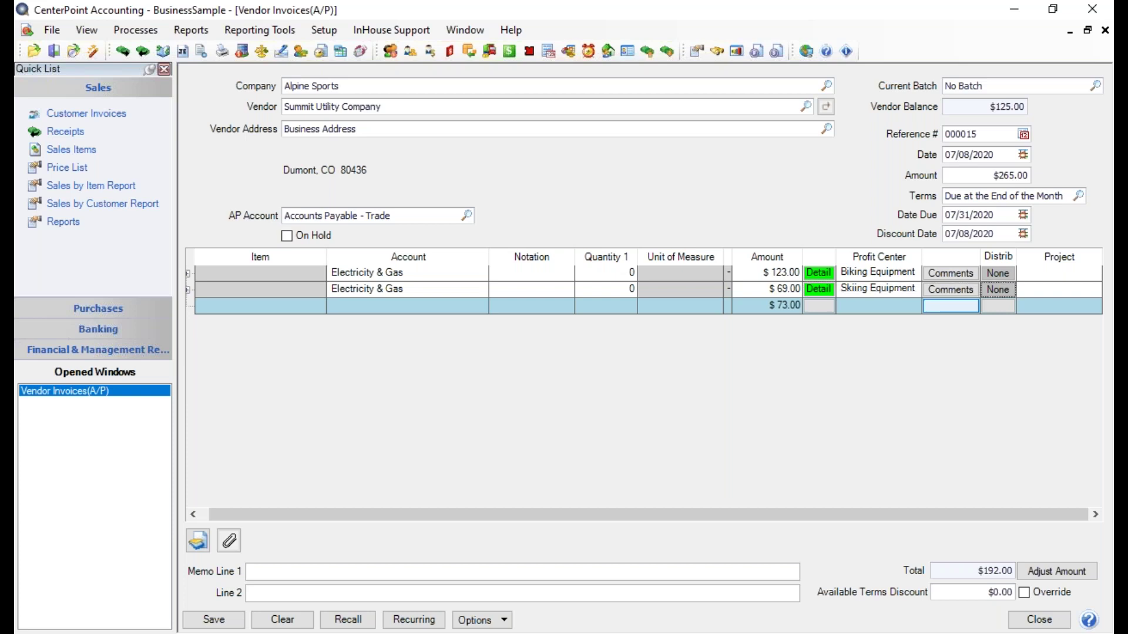
type("ele")
key("Tab")
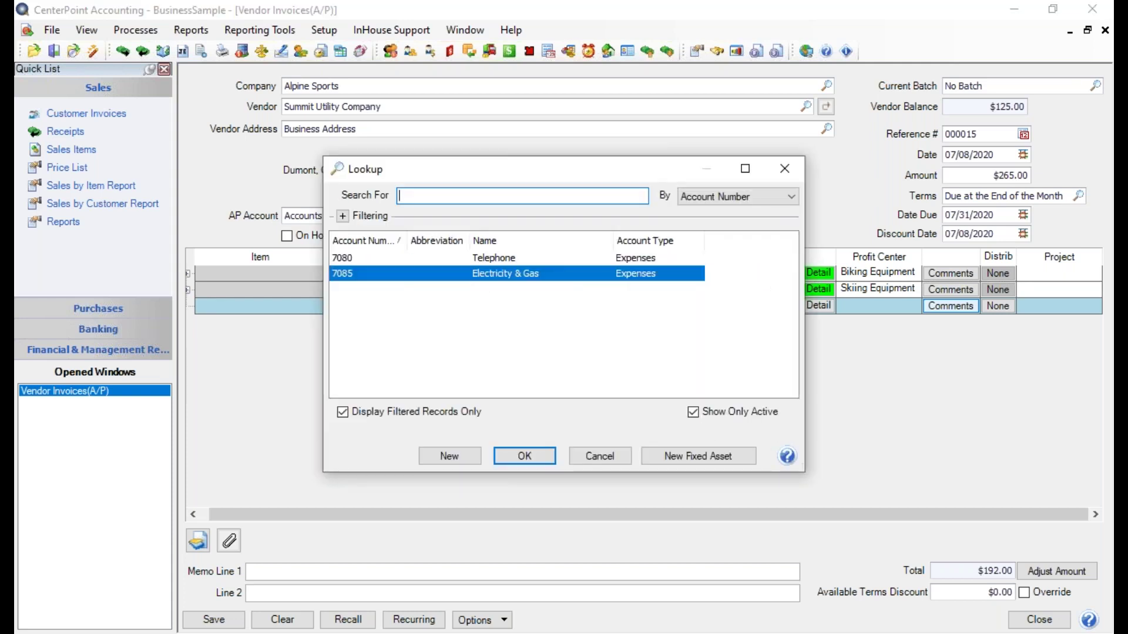
key("Return")
key("Tab")
key("Tab")
key("Tab")
key("Tab")
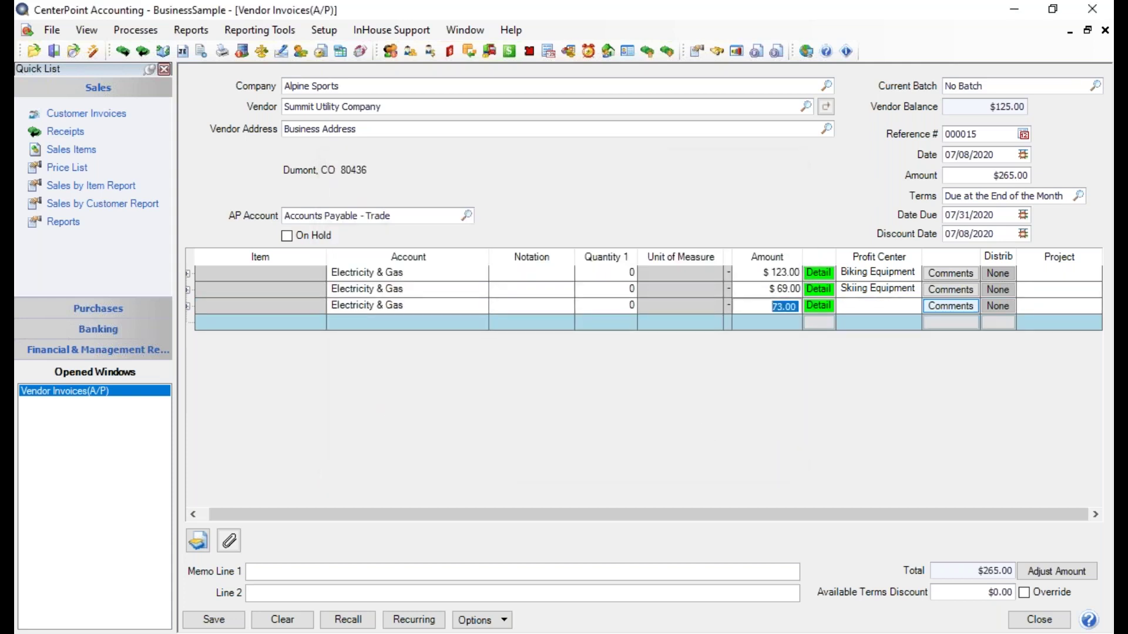
type("fis")
key("Tab")
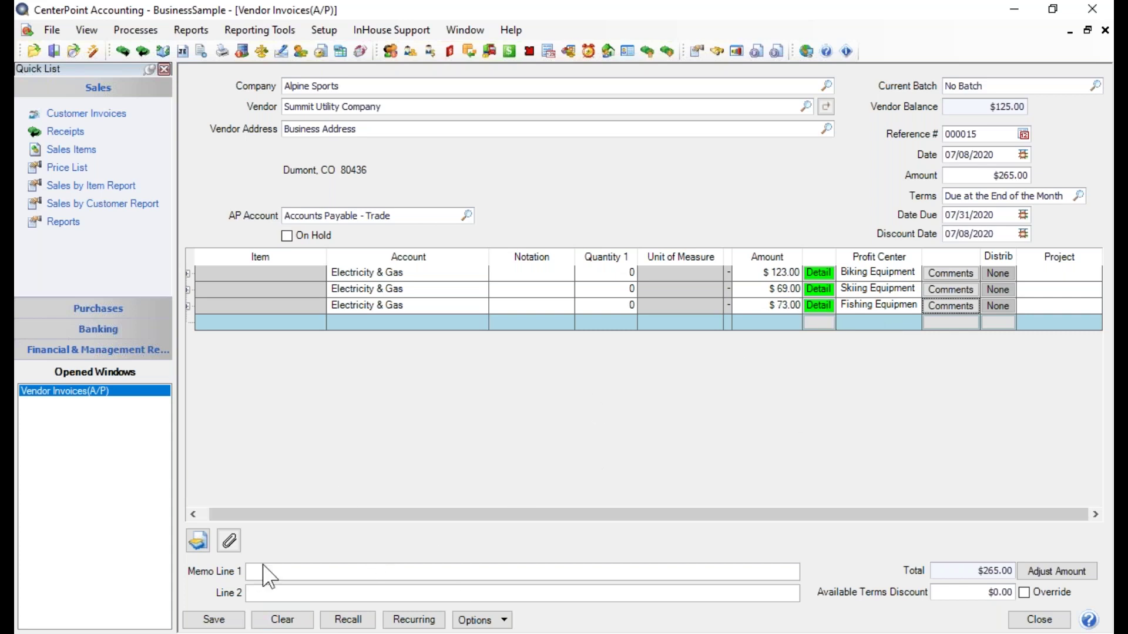
Save the Summit Utility Company vendor invoice and close the Vendor Invoices (A/P) window
left_click(213, 620)
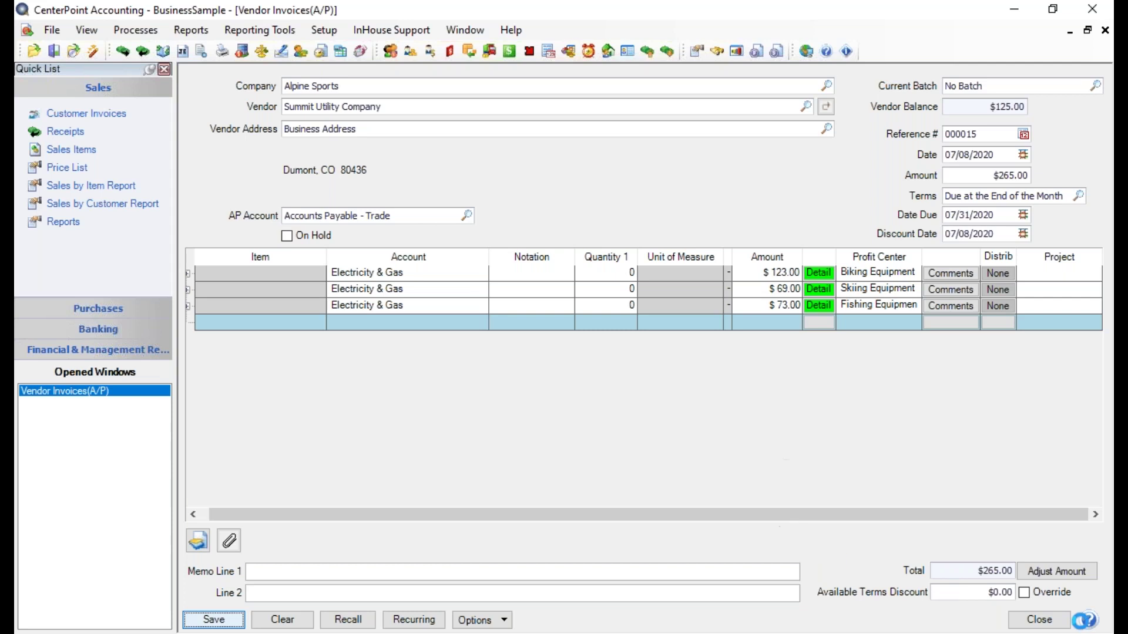
left_click(1040, 621)
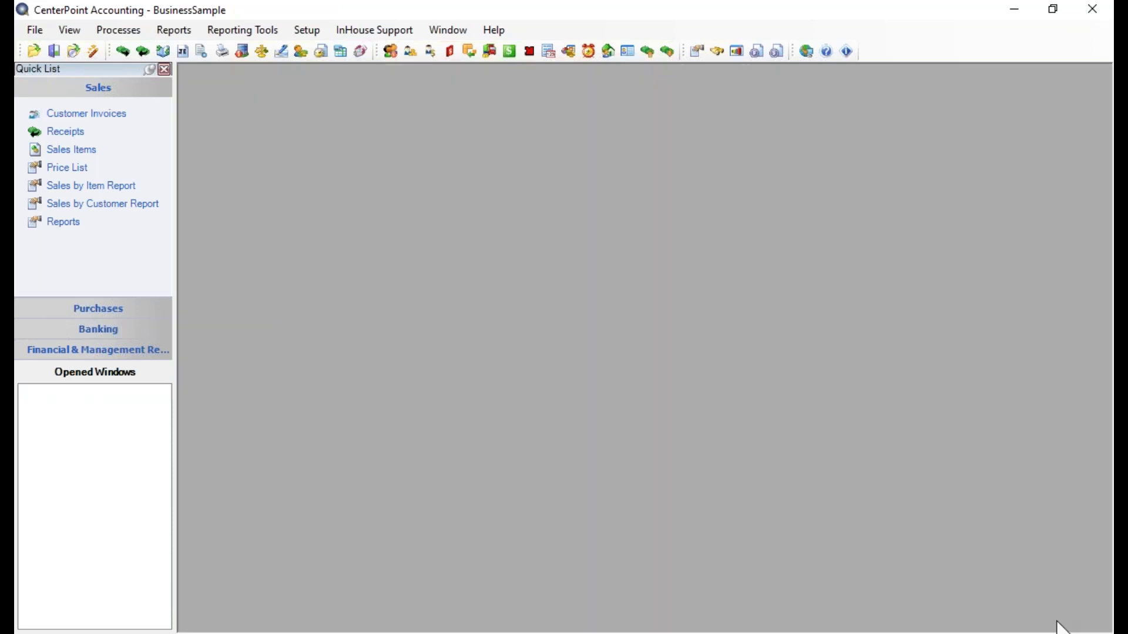
left_click(1061, 632)
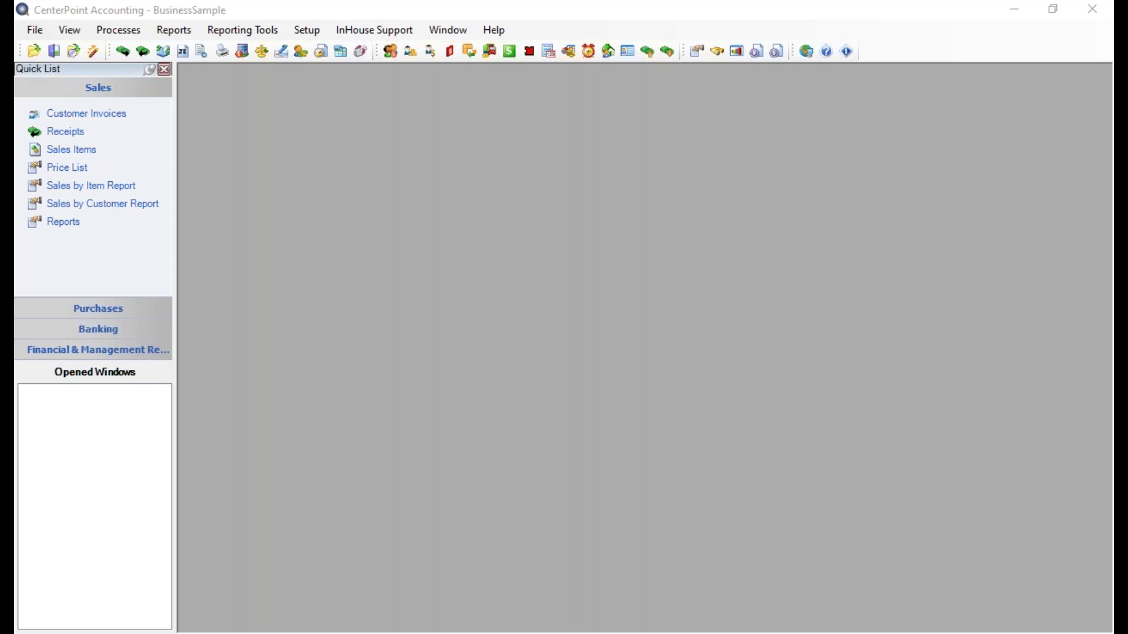
Start another vendor invoice (A/P) and charge its first line to the Electricity & Gas account
left_click(109, 29)
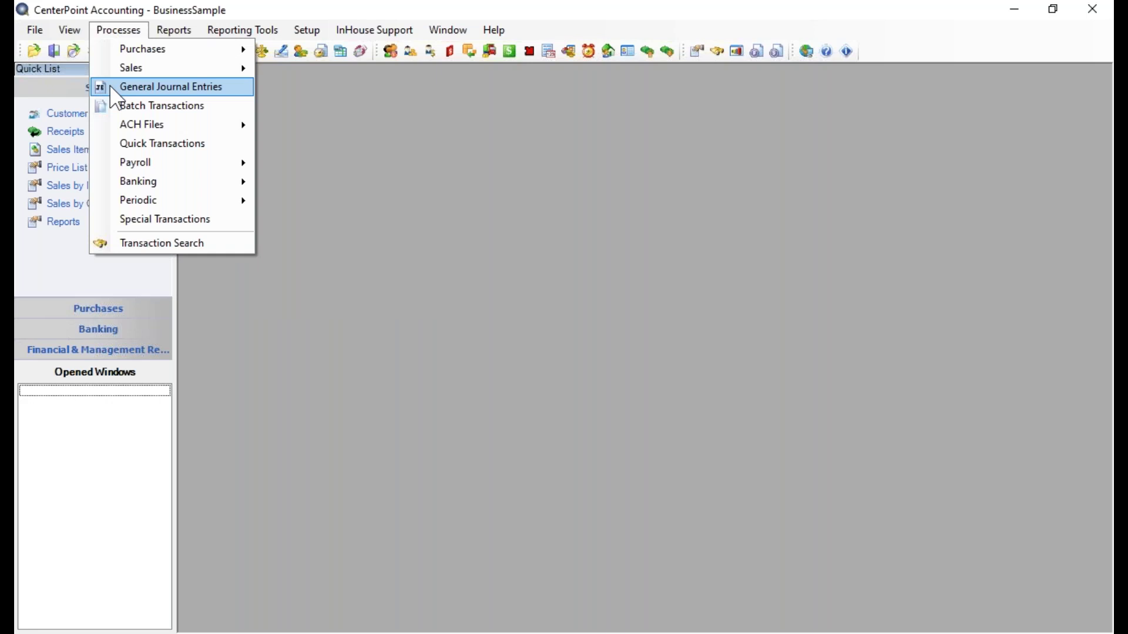
mouse_move(132, 53)
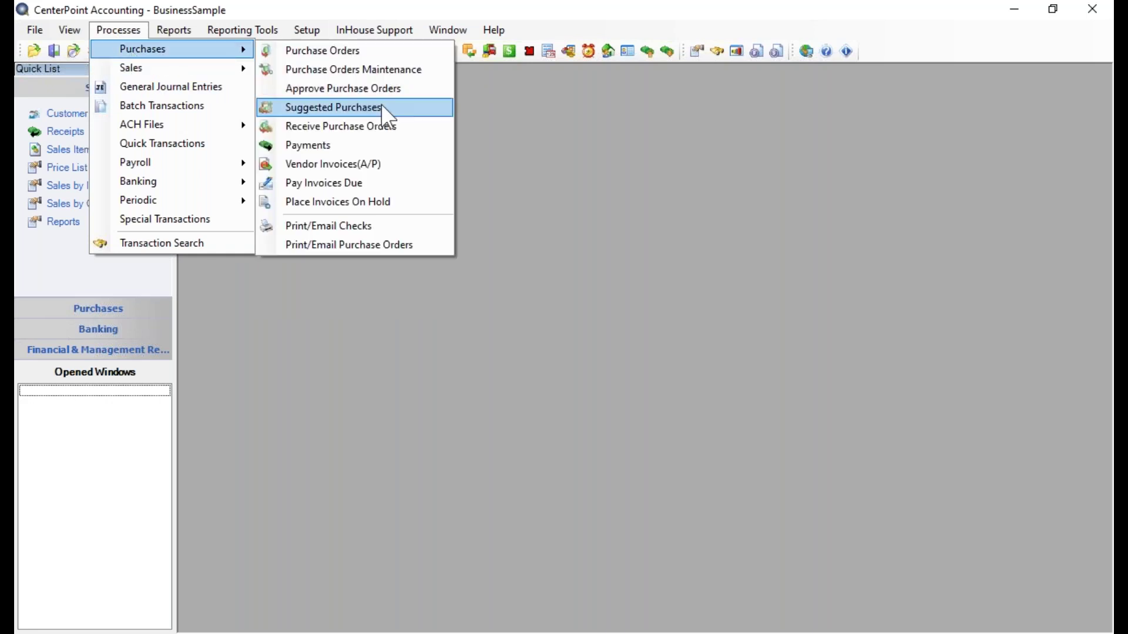
left_click(374, 166)
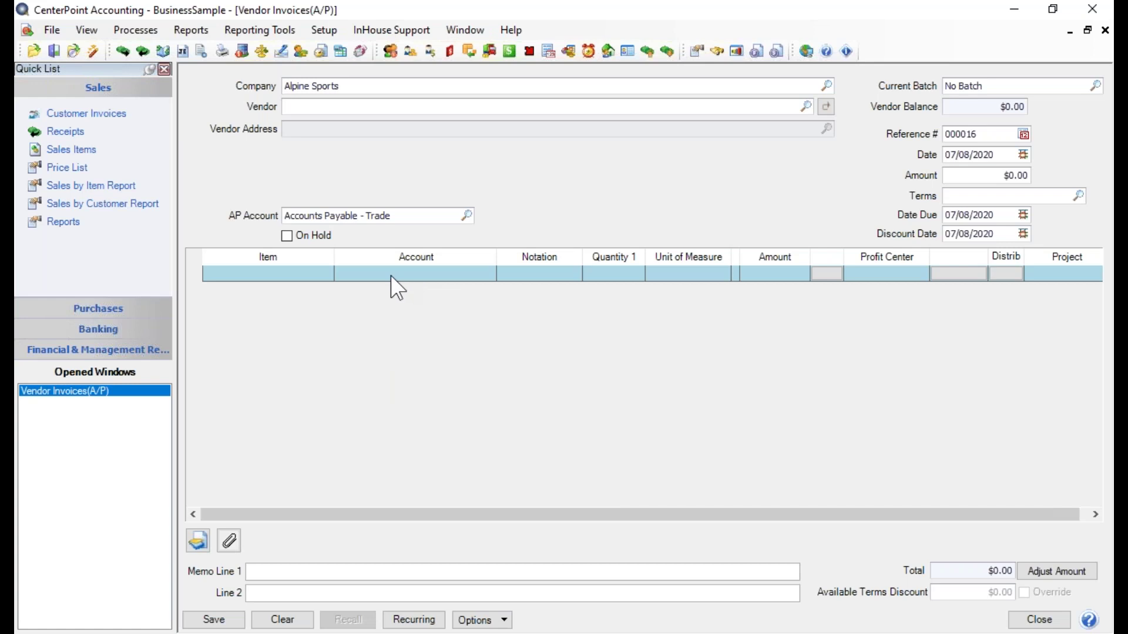
left_click(366, 273)
type("ele")
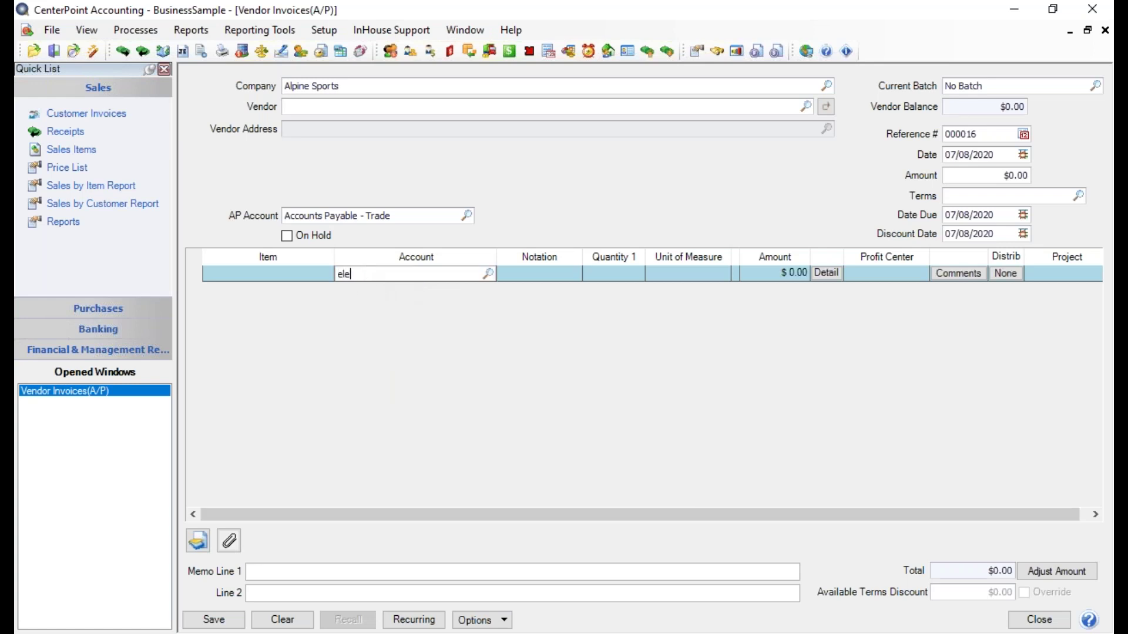
key("Tab")
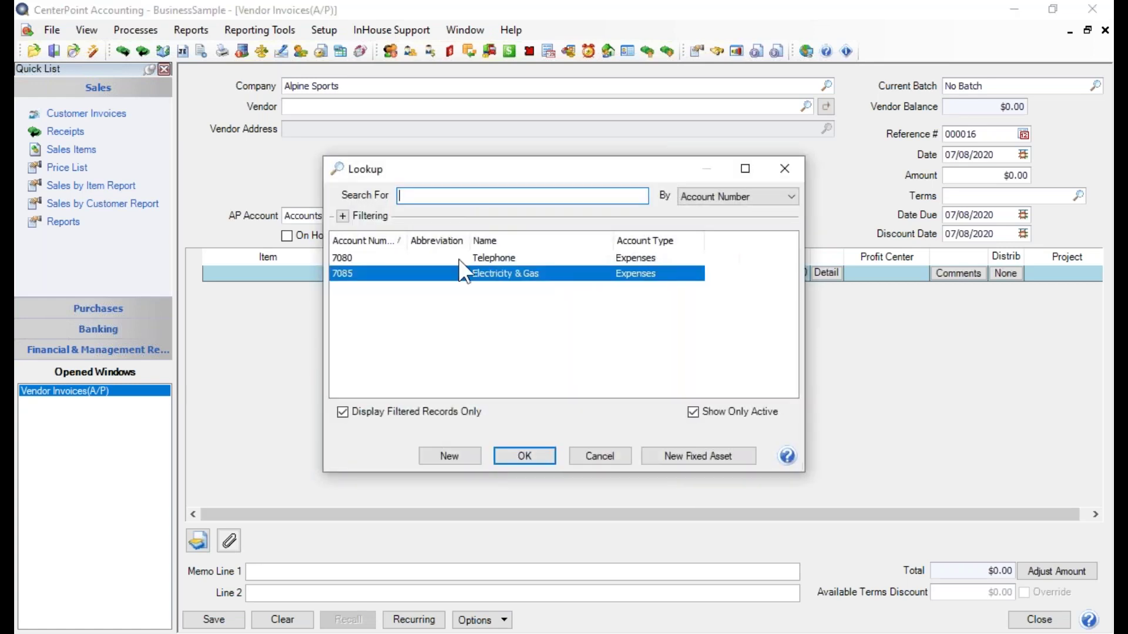
left_click(530, 452)
Examine the Profit Center and other fields in the Electricity & Gas line's detail, and close the invoice without saving
left_click(826, 272)
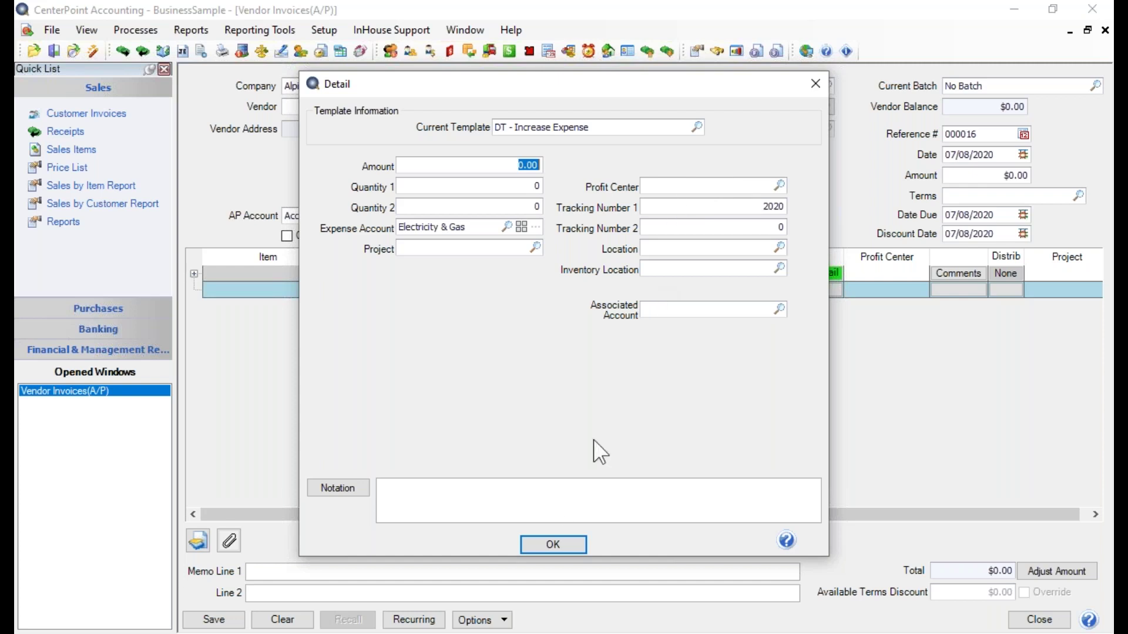
left_click(555, 544)
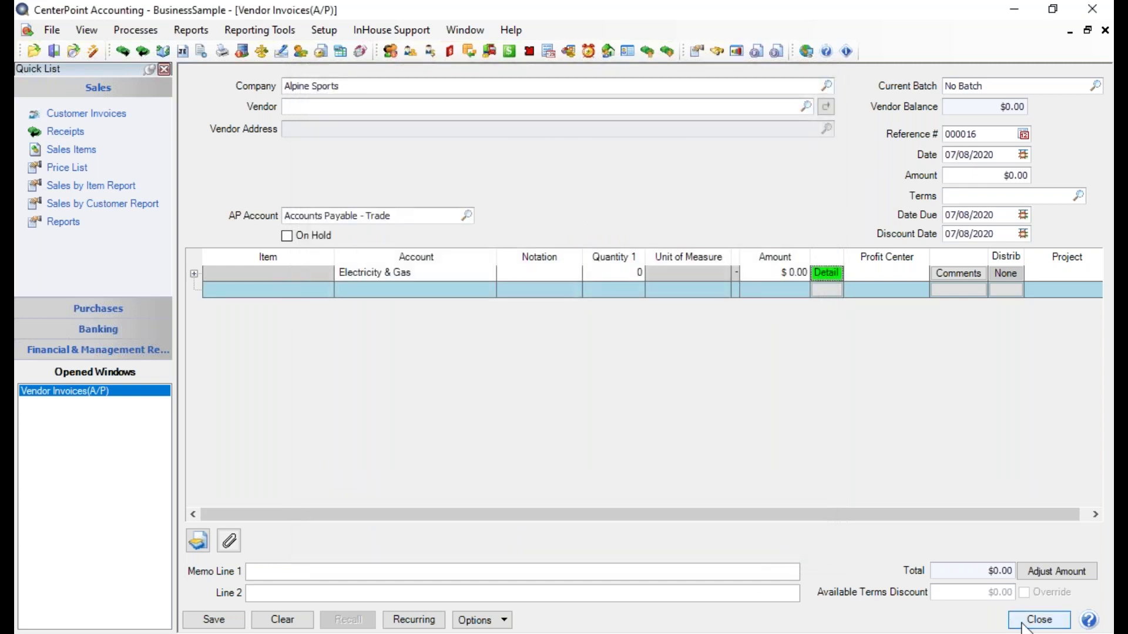
left_click(1037, 620)
left_click(626, 389)
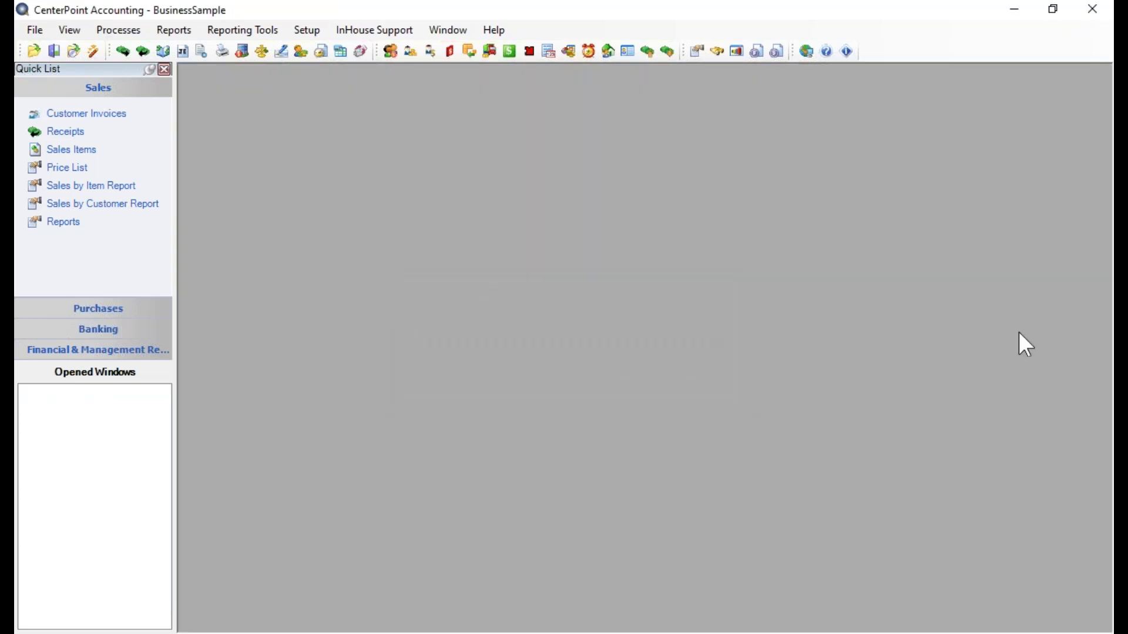